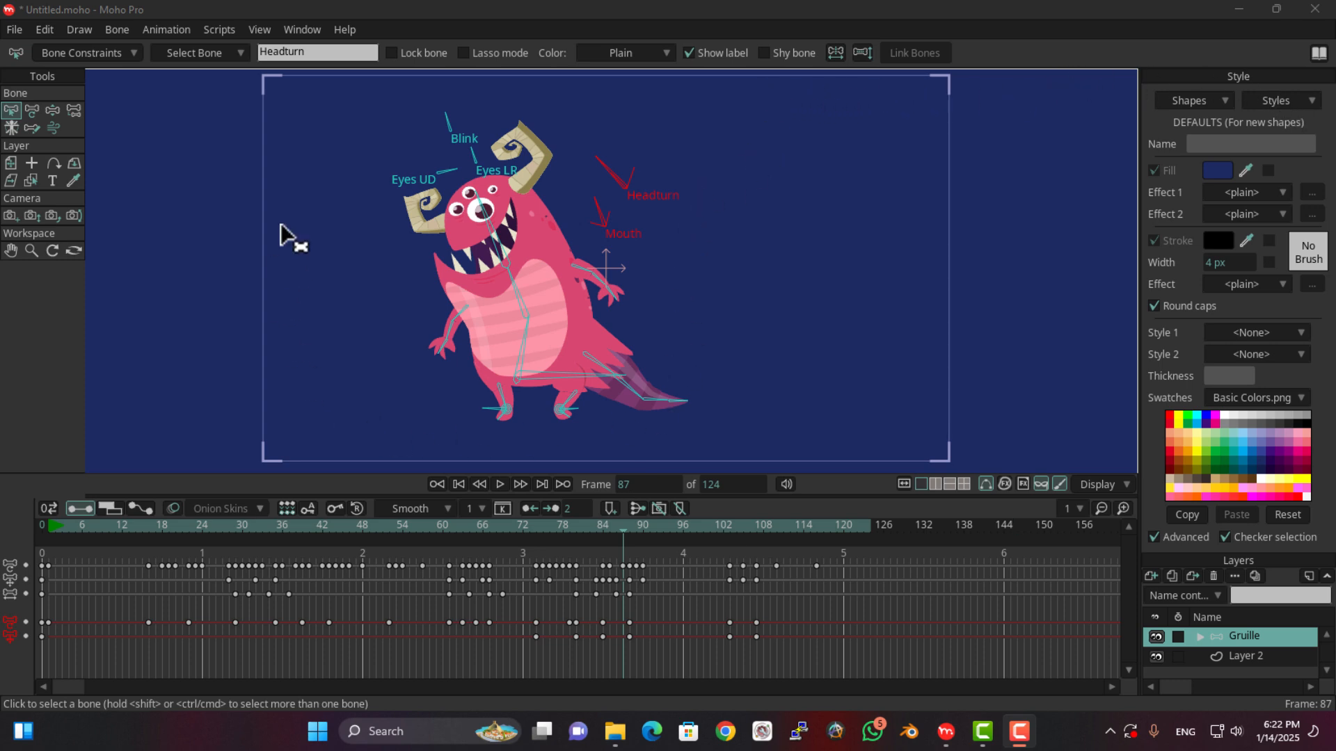
pyautogui.click(465, 26)
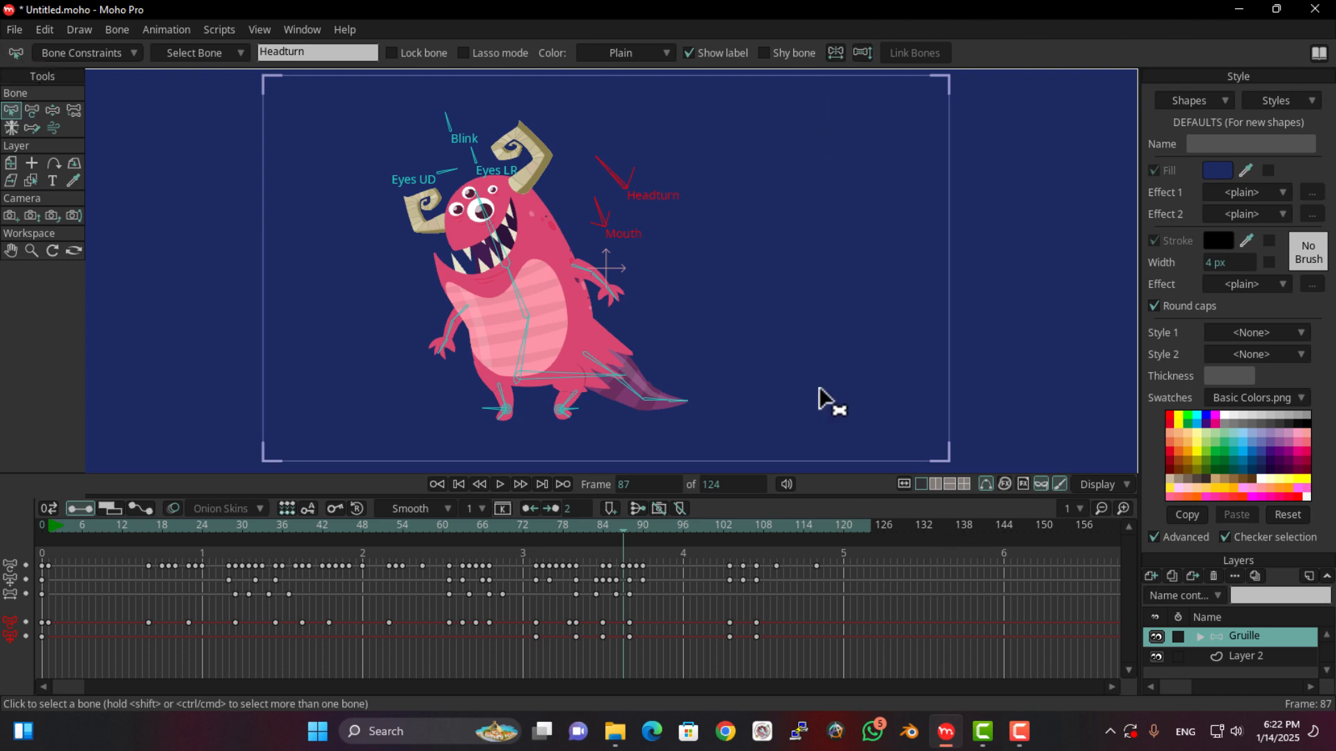
pyautogui.press('F10')
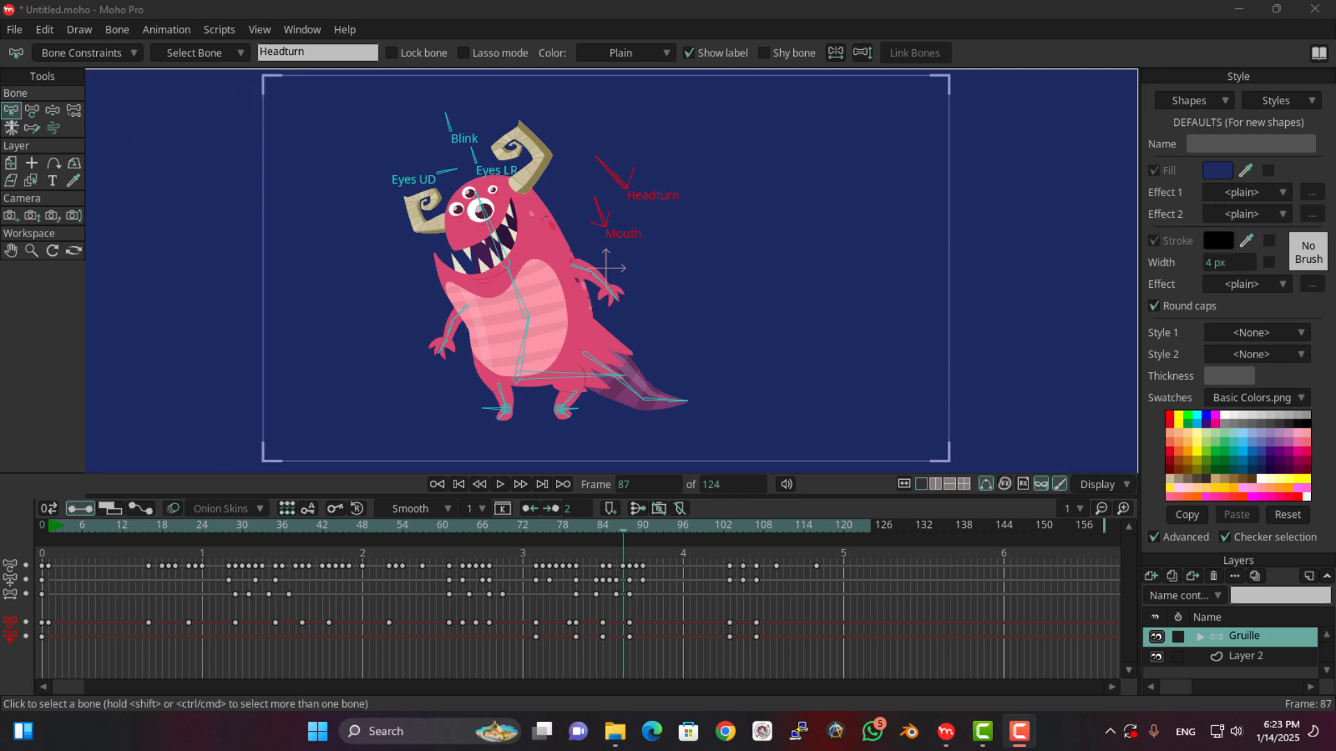
# Select the forearm shape on the arm left layer inside the Gruille bone layer with the Select Shape tool.
pyautogui.click(1224, 657)
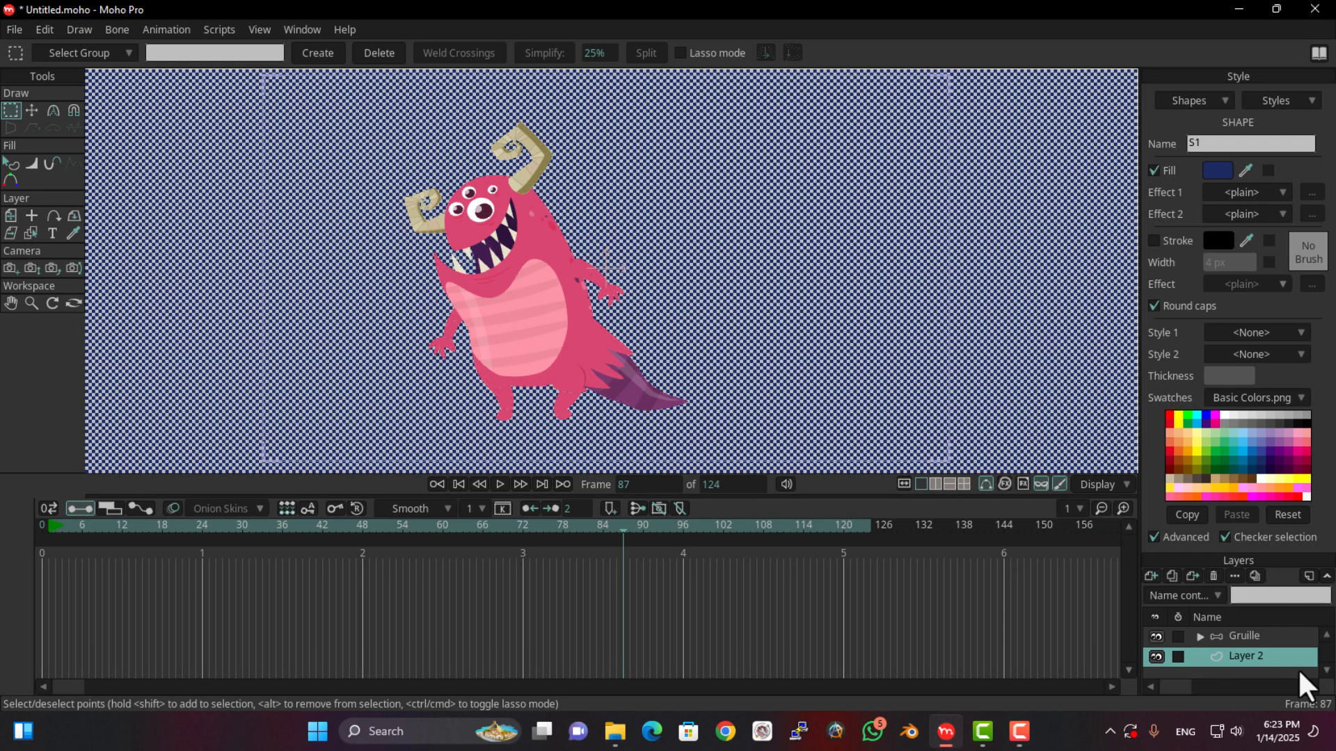
pyautogui.click(1200, 636)
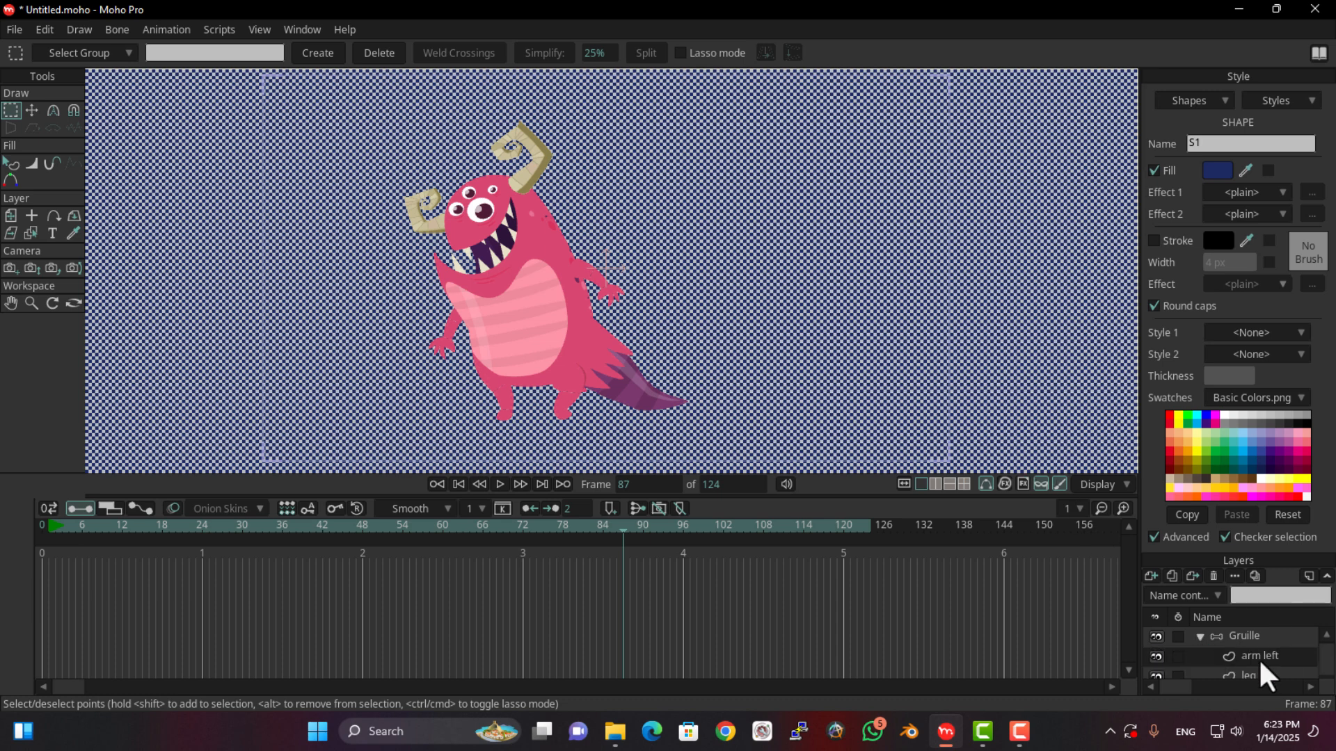
pyautogui.click(1250, 656)
pyautogui.scroll(5, 603, 336)
pyautogui.scroll(2, 603, 336)
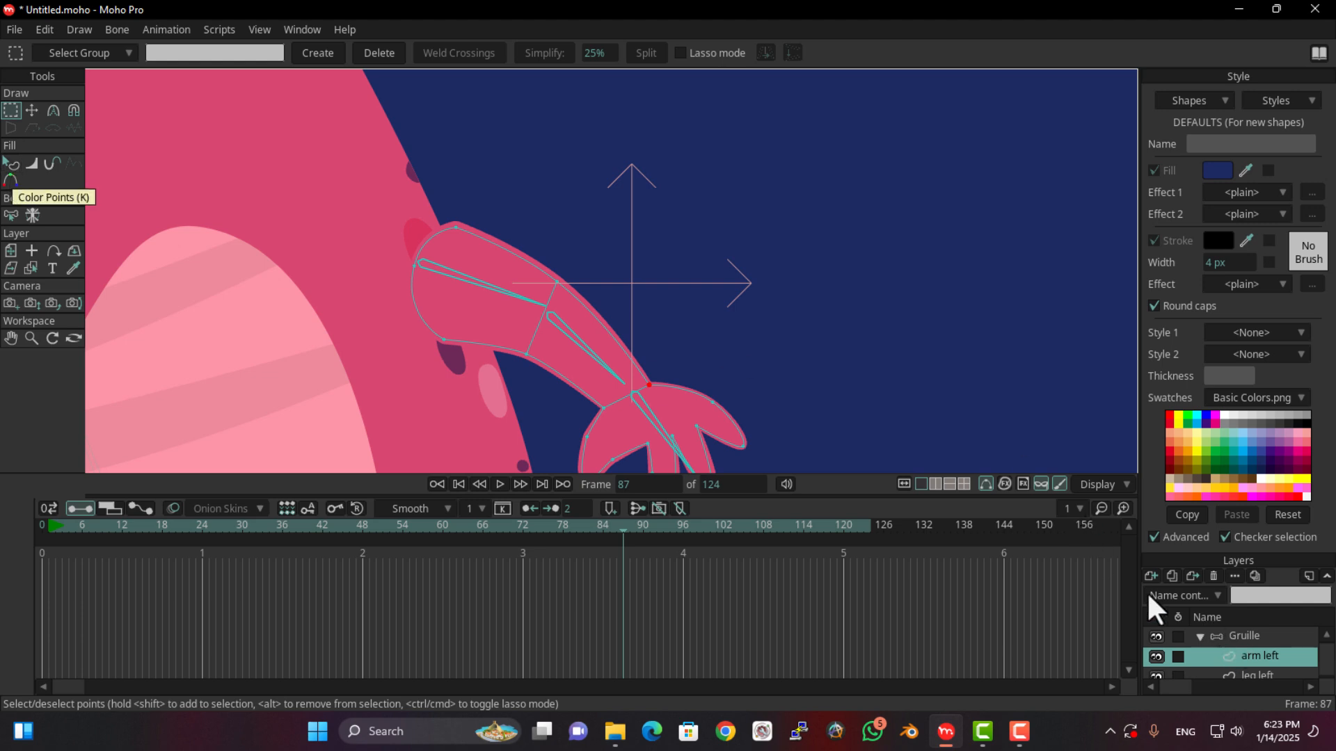
pyautogui.click(10, 164)
pyautogui.click(511, 306)
pyautogui.click(593, 364)
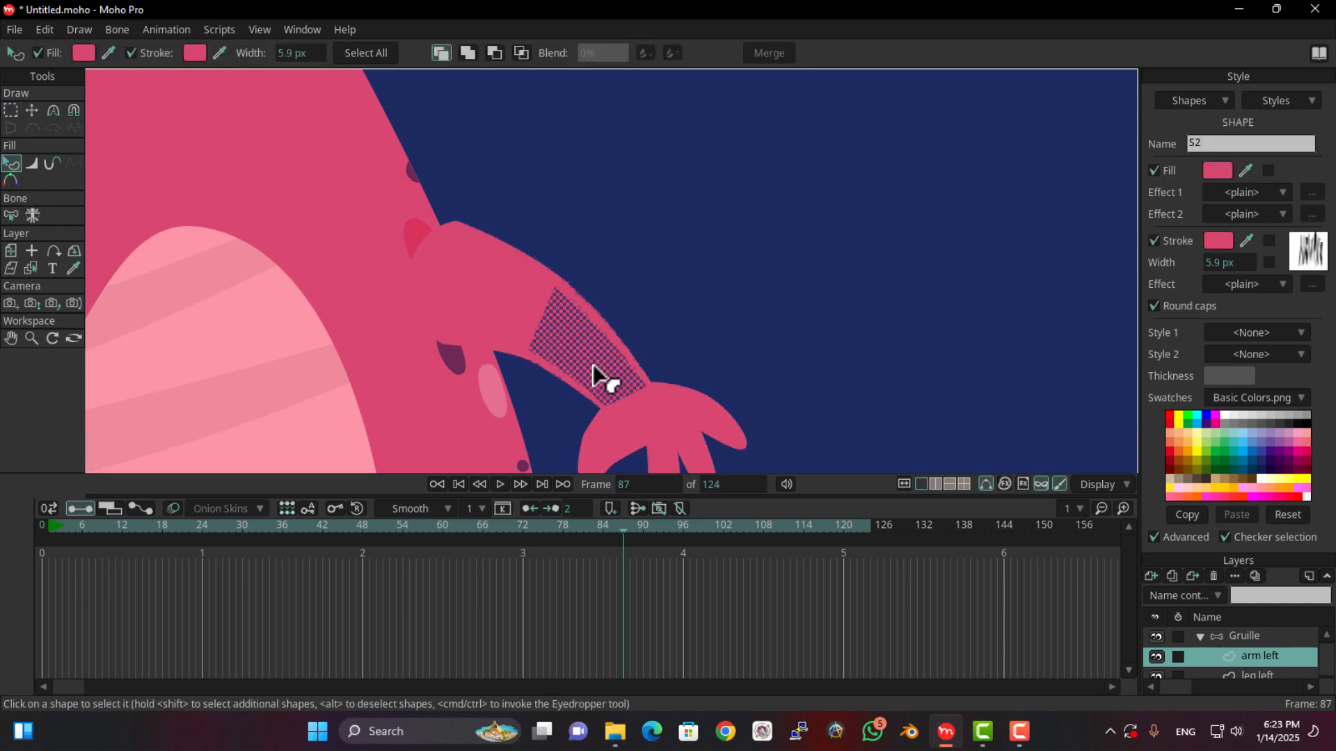
# Try out other fill colours for the forearm shape in the colour picker, and cancel the change.
pyautogui.click(1217, 170)
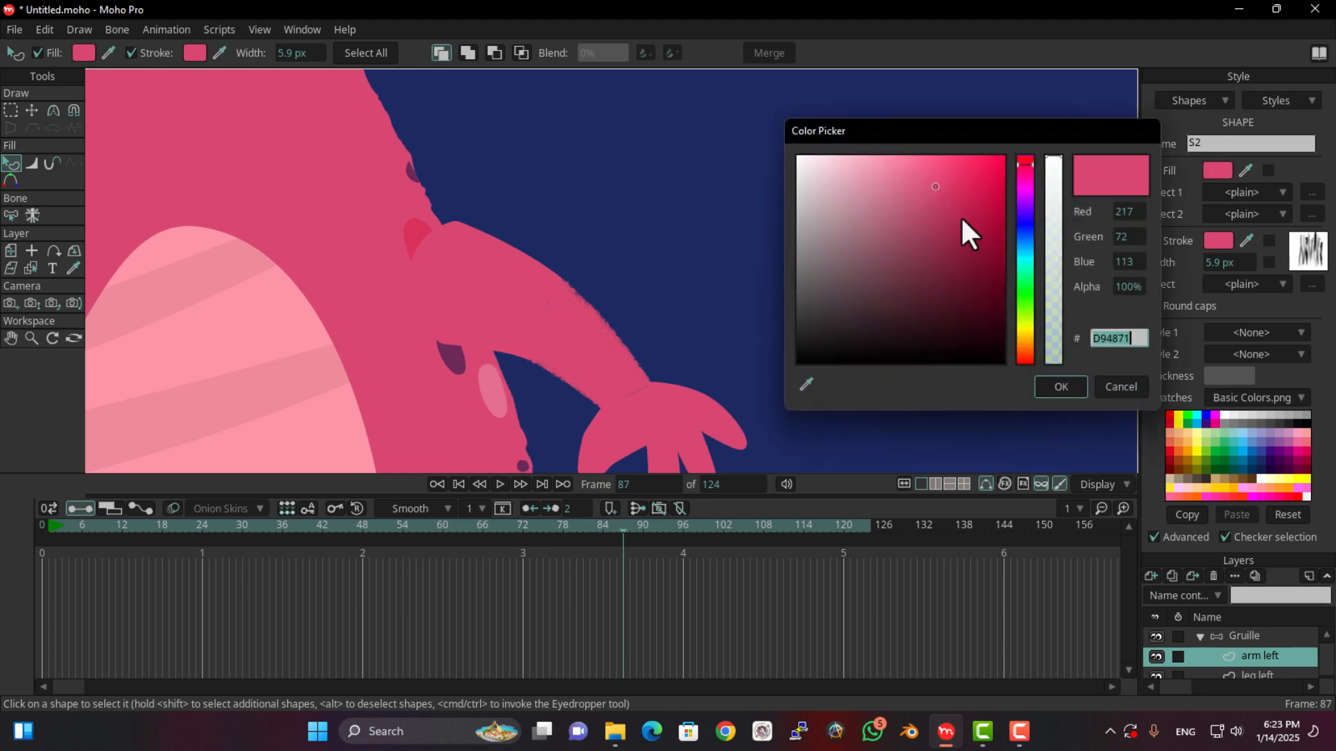
pyautogui.moveTo(904, 314); pyautogui.dragTo(933, 333)
pyautogui.moveTo(912, 275)
pyautogui.mouseDown()
pyautogui.moveTo(841, 263)
pyautogui.moveTo(847, 334)
pyautogui.moveTo(933, 328)
pyautogui.moveTo(824, 199)
pyautogui.mouseUp()
pyautogui.click(1134, 387)
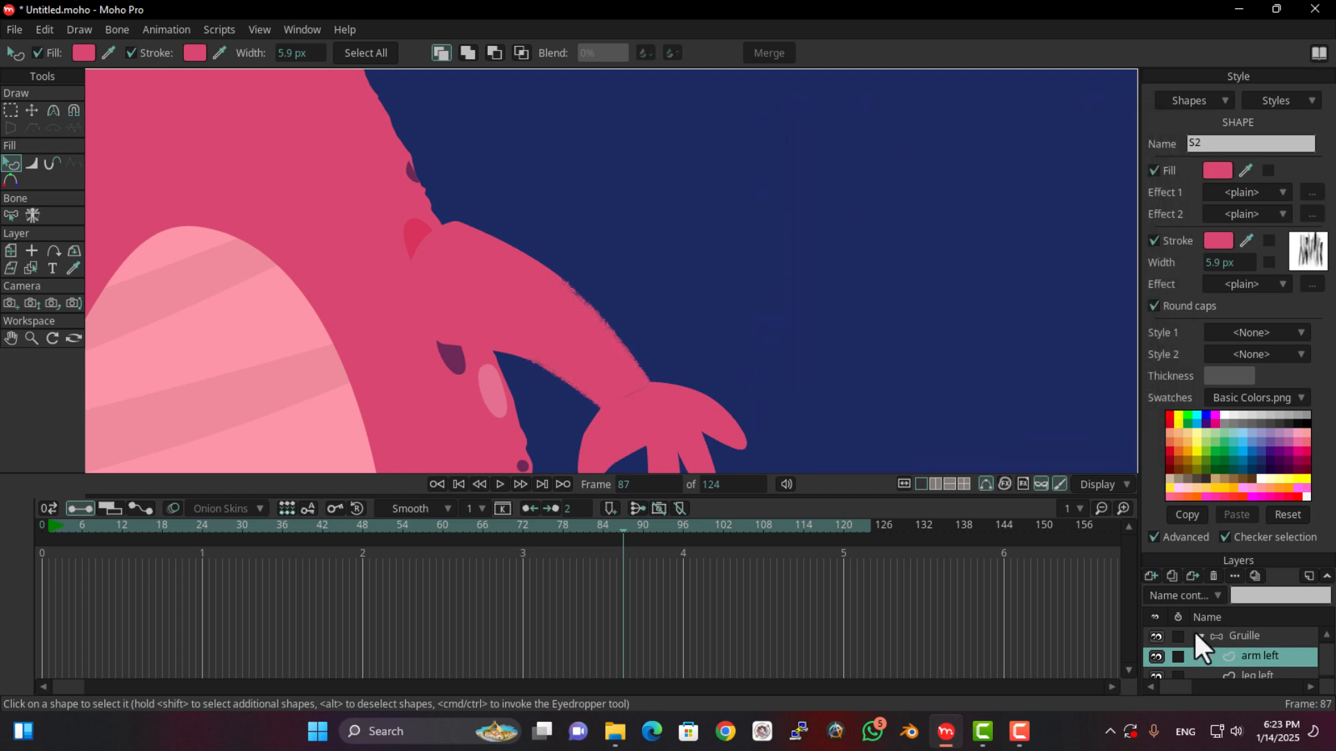
# Select the Gruille bone layer.
pyautogui.click(644, 358)
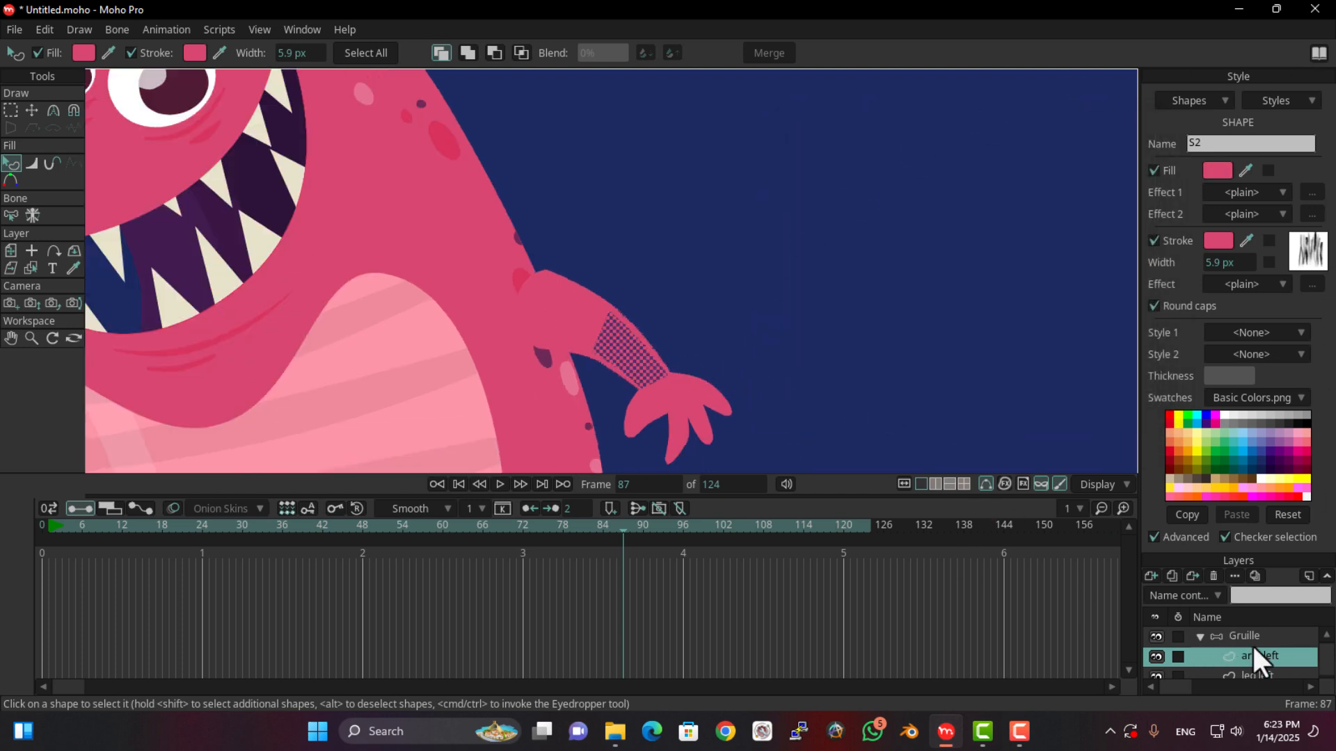
pyautogui.click(1253, 640)
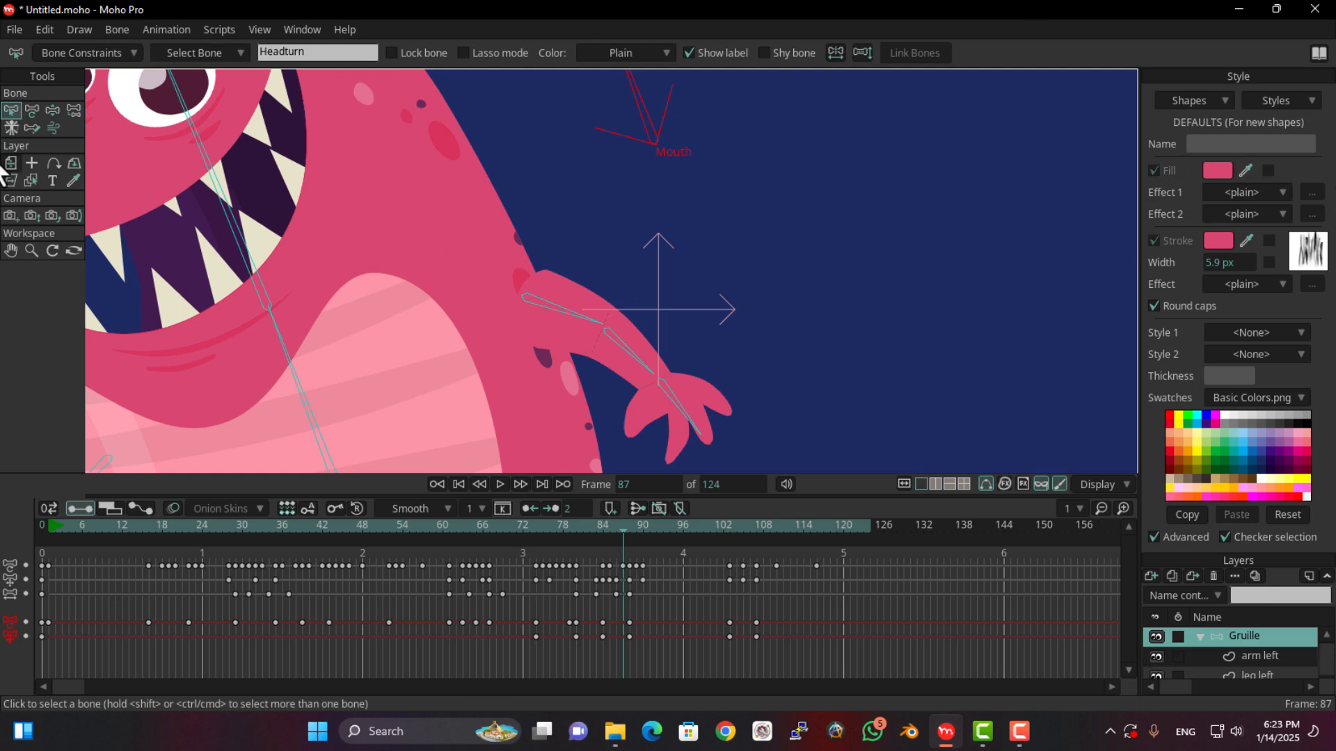
pyautogui.scroll(-2, 748, 222)
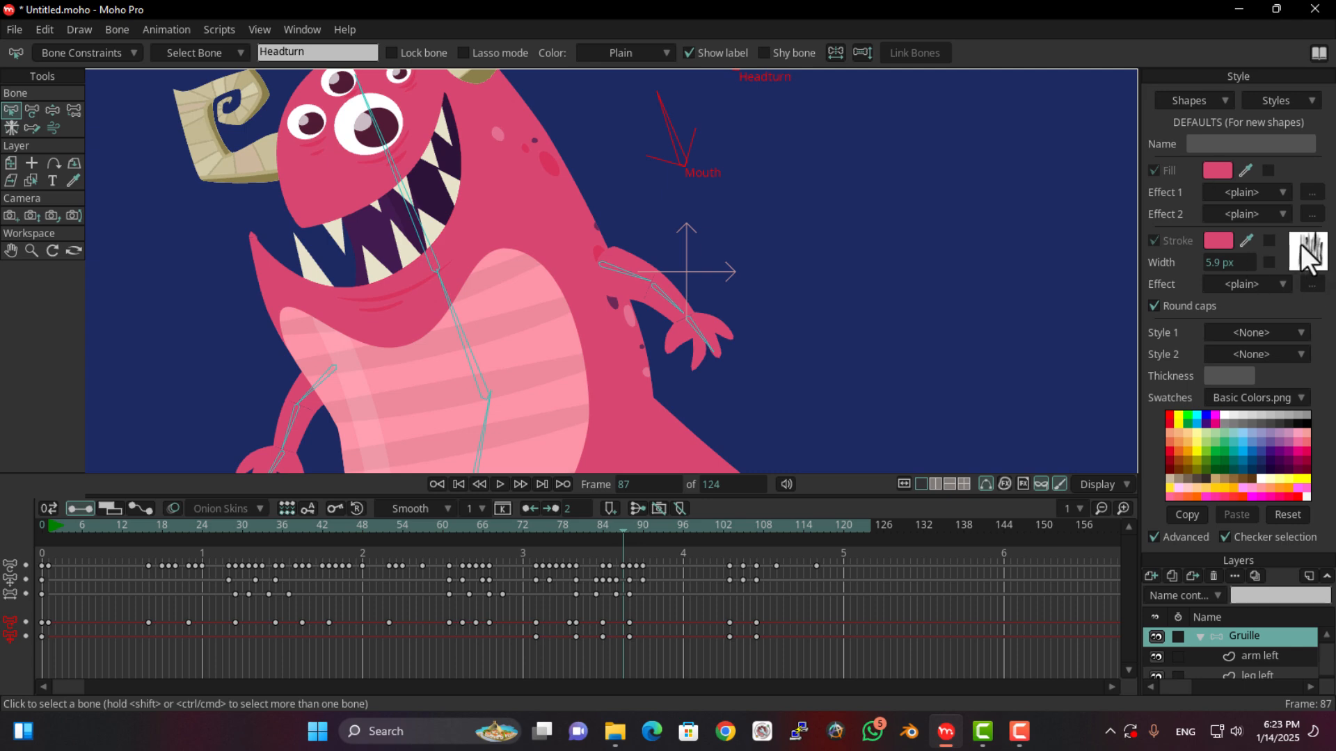
# Review the fill effects offered for Effect 1 and Effect 2 without choosing one.
pyautogui.click(1260, 194)
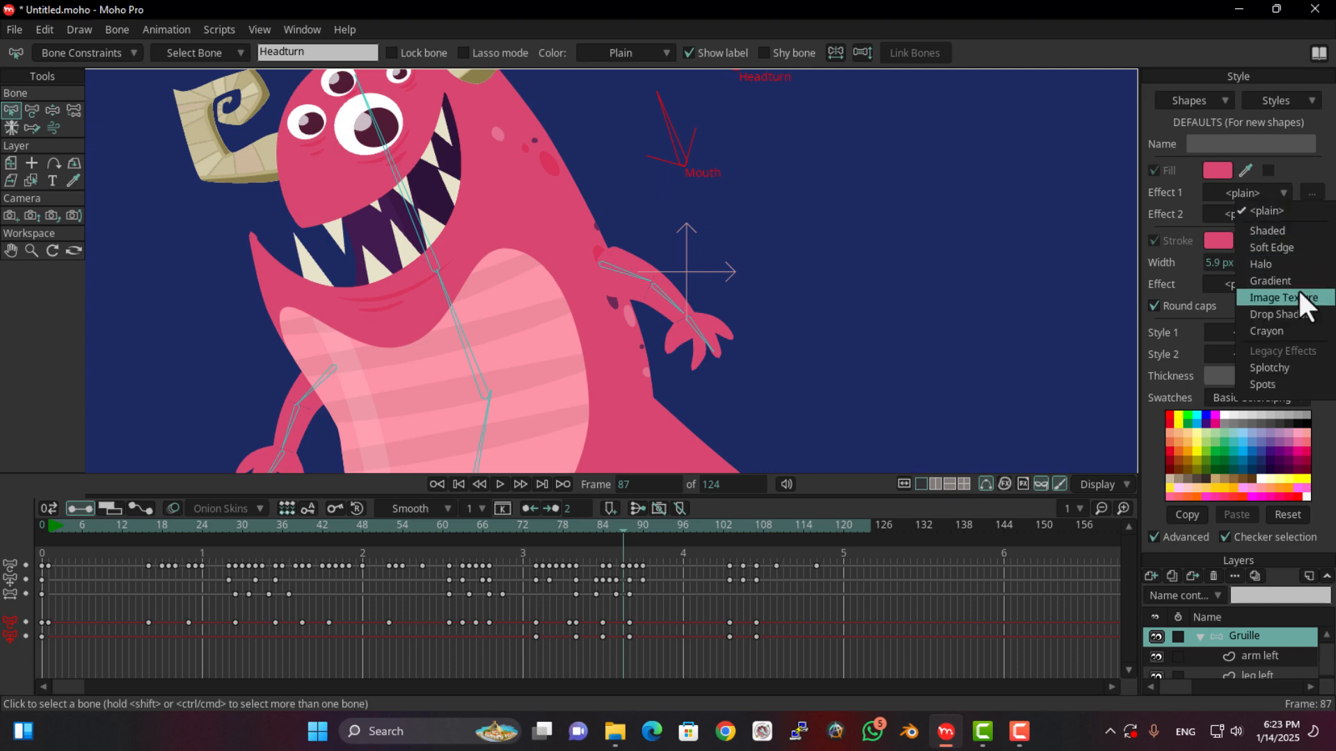
pyautogui.click(1269, 189)
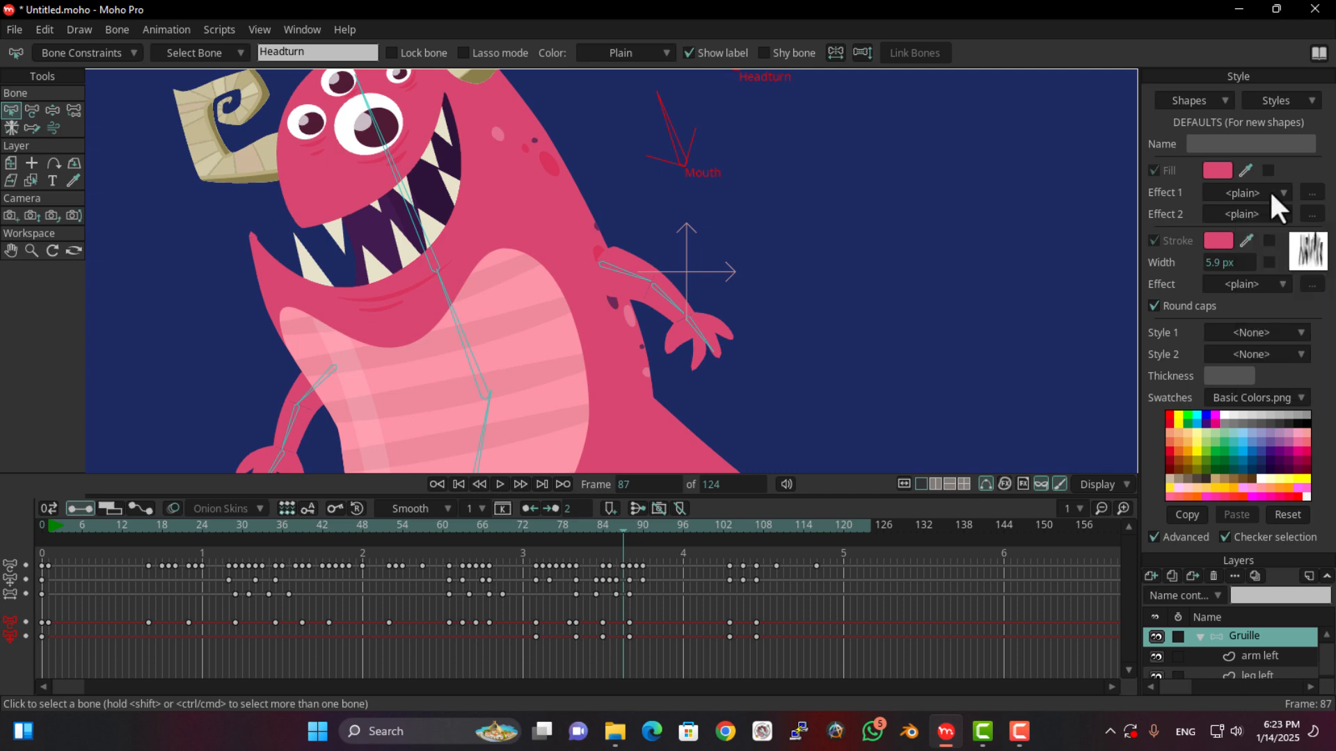
pyautogui.click(1274, 215)
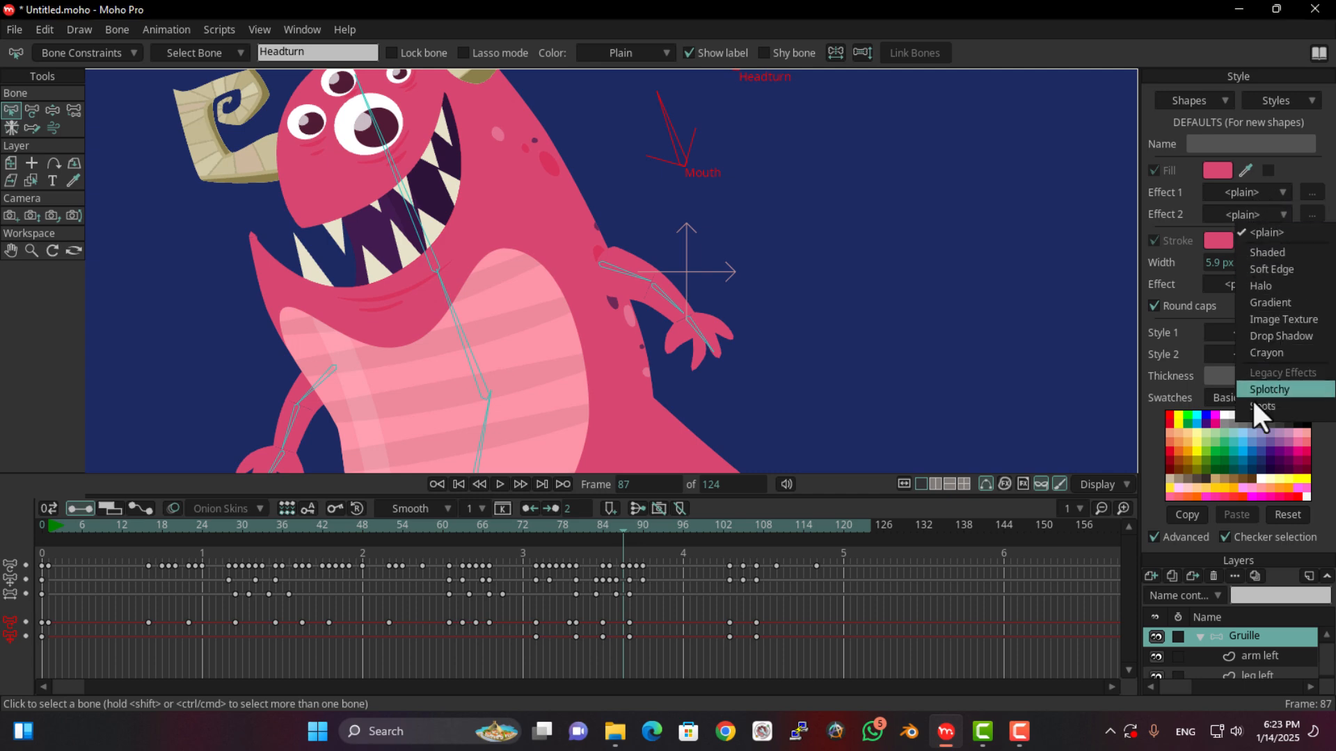
pyautogui.click(1272, 206)
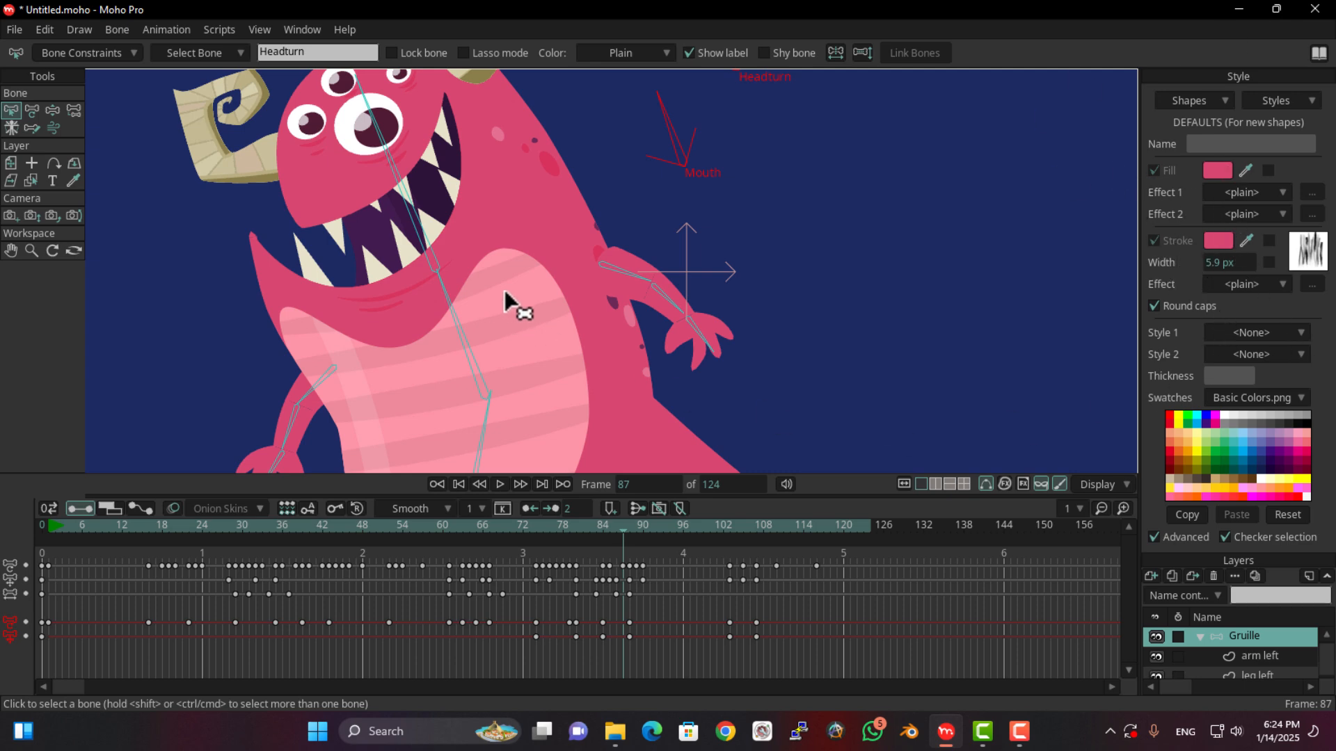
# Hide the Style window to give the layer list more room.
pyautogui.click(289, 35)
pyautogui.click(328, 115)
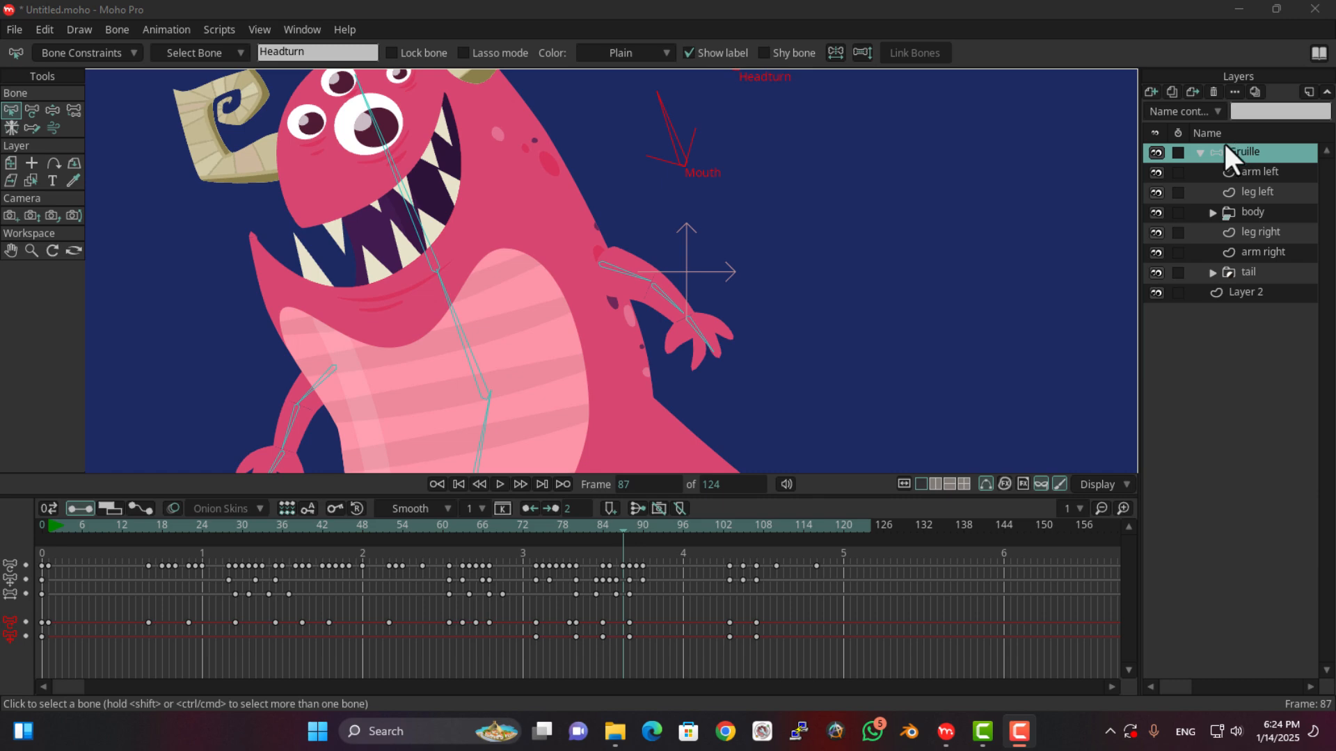
pyautogui.scroll(-5, 436, 295)
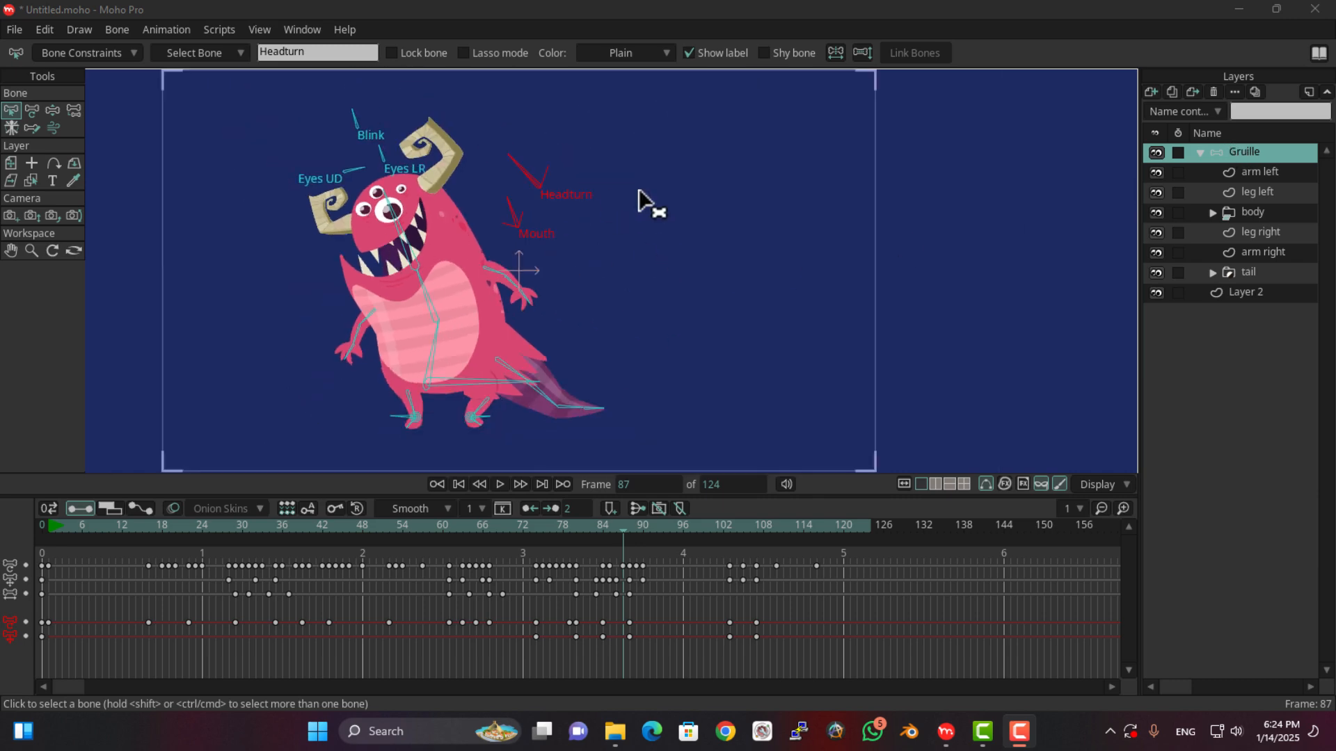
pyautogui.moveTo(341, 240); pyautogui.dragTo(431, 240)
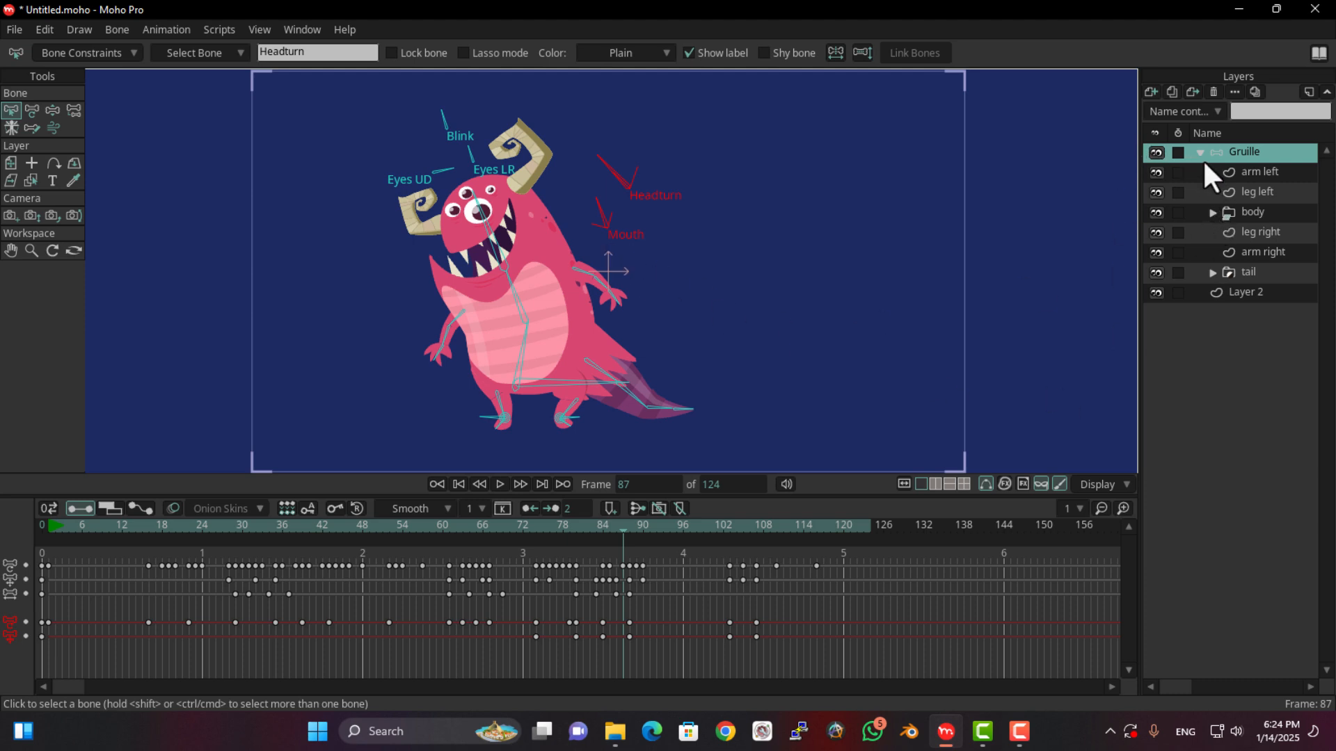
# Examine the character's layer structure by selecting Gruille, its arm, body and tail layers, and Layer 2 in turn.
pyautogui.click(1260, 174)
pyautogui.click(1243, 151)
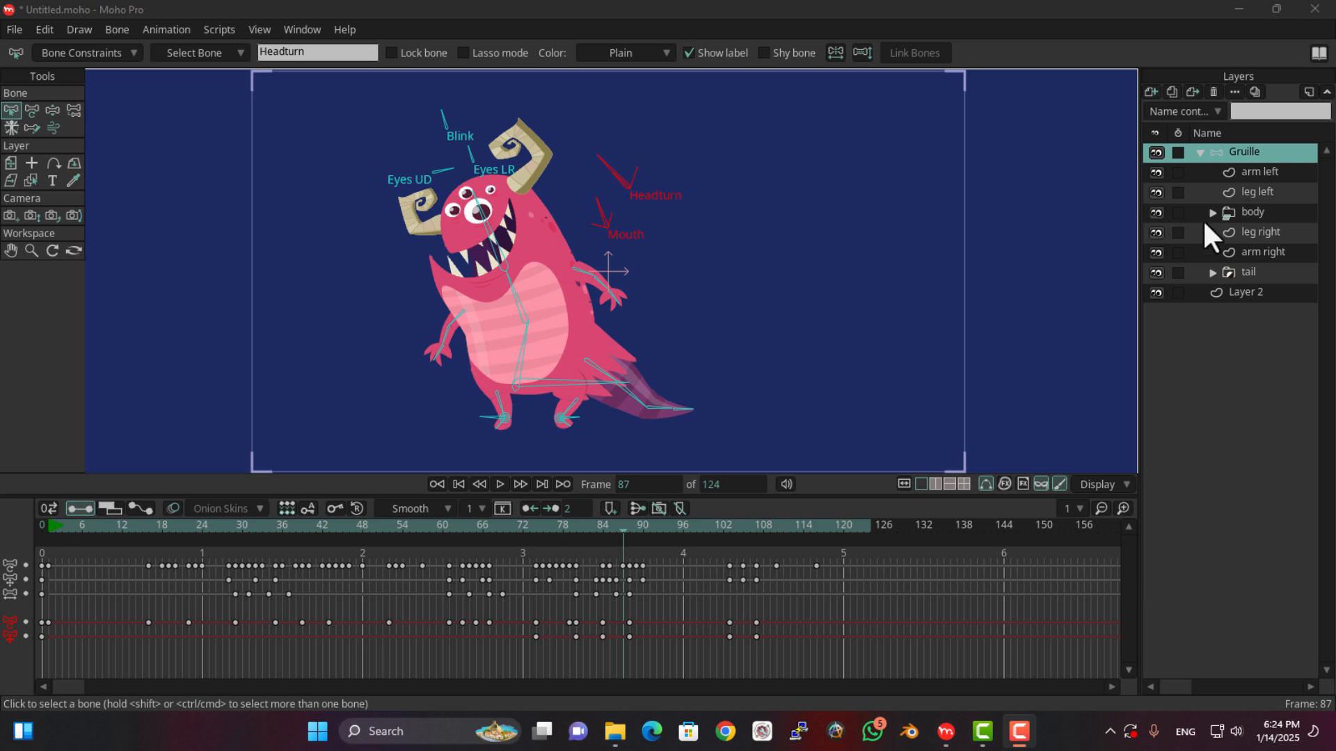
pyautogui.click(1240, 168)
pyautogui.click(1244, 173)
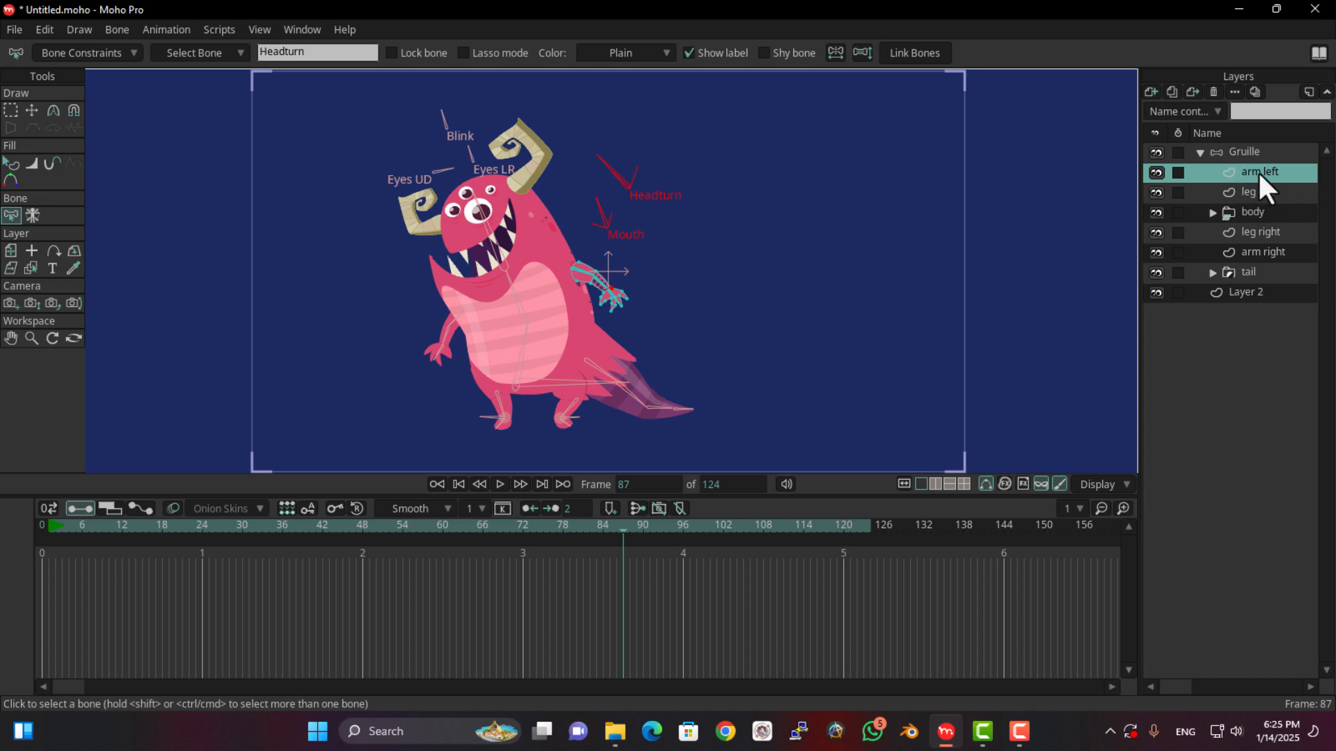
pyautogui.click(1262, 253)
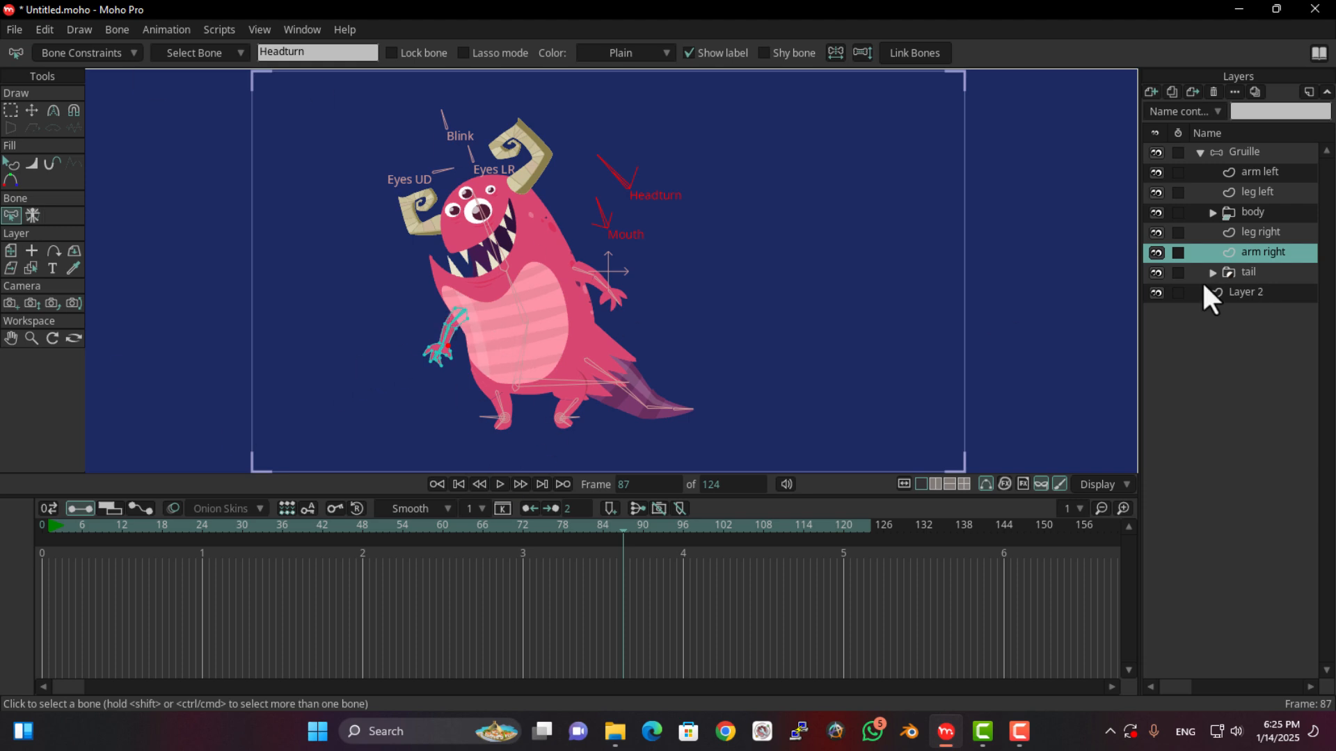
pyautogui.click(1260, 179)
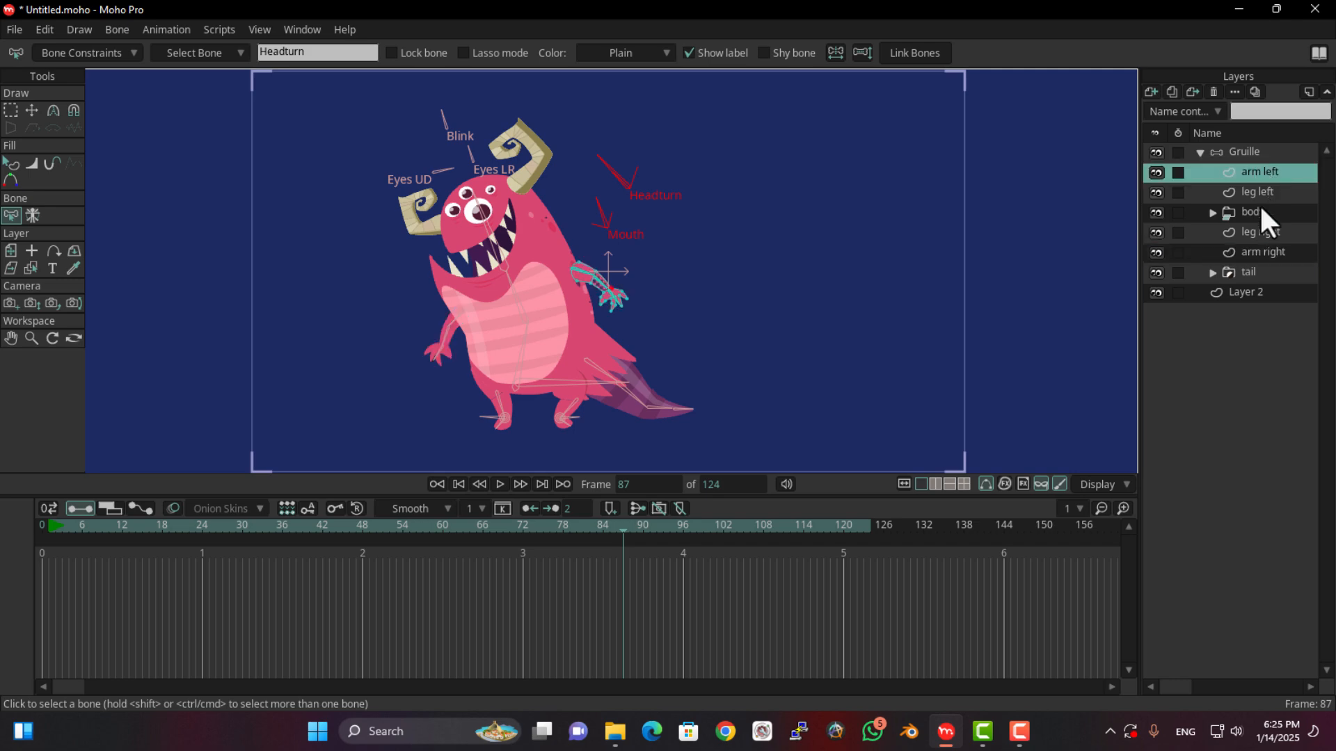
pyautogui.click(1259, 209)
pyautogui.click(1263, 251)
pyautogui.click(1251, 171)
pyautogui.click(1250, 155)
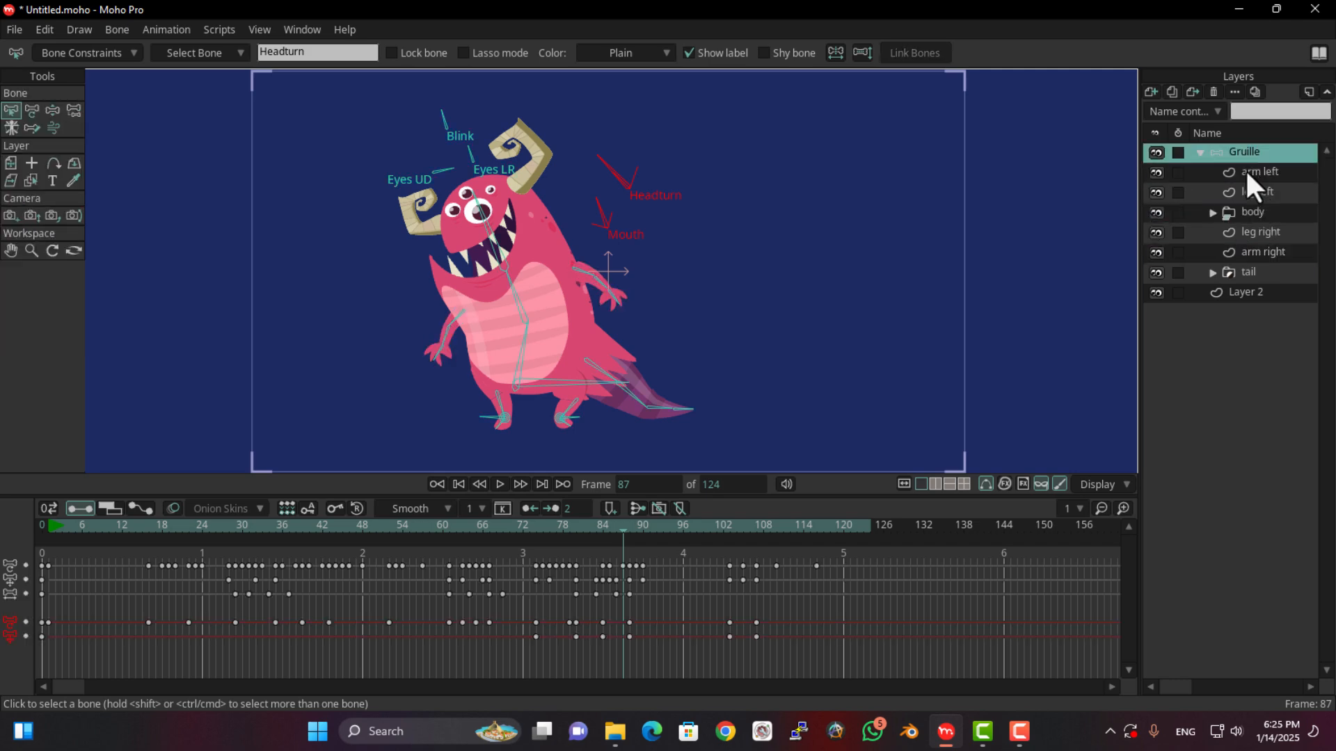
pyautogui.click(1253, 217)
pyautogui.click(1252, 273)
pyautogui.click(1251, 295)
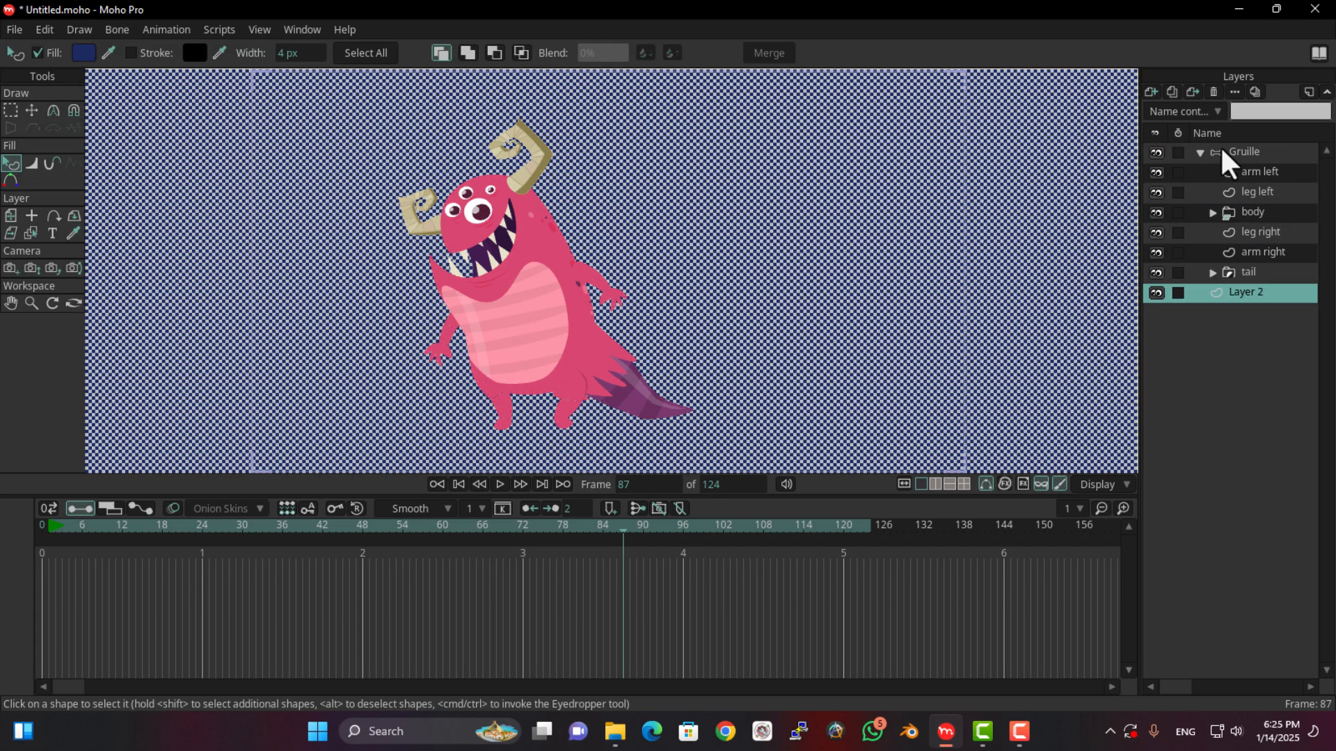
pyautogui.click(1233, 171)
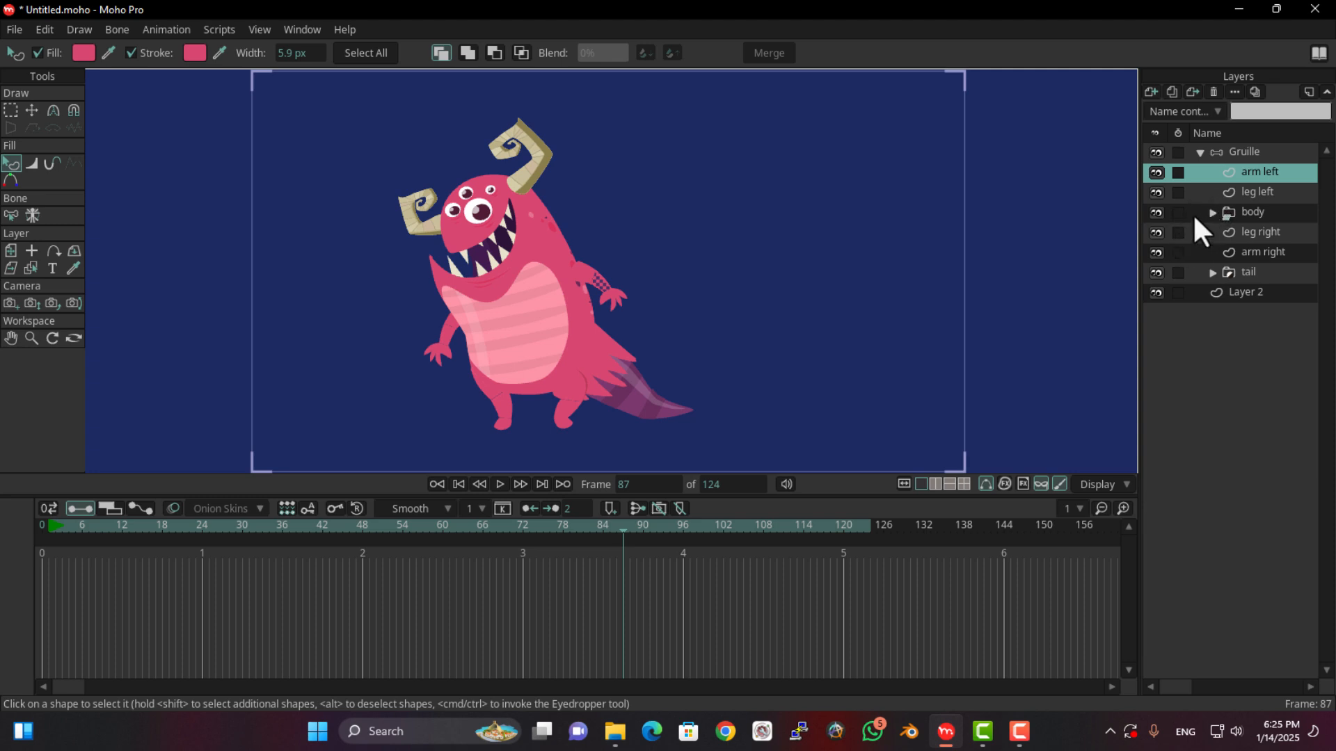
# Check which new layer types are offered with the arm left layer and with the Gruille layer selected.
pyautogui.click(1151, 91)
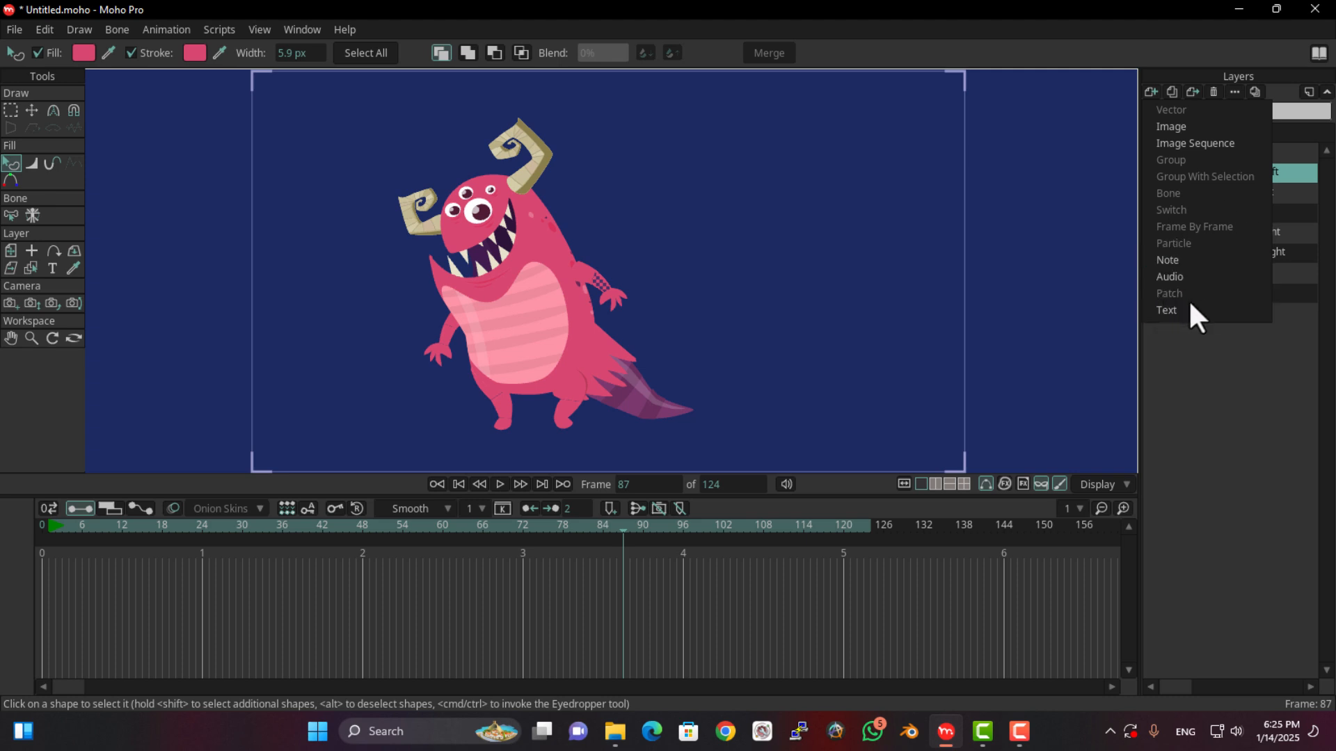
pyautogui.click(1232, 382)
pyautogui.click(1222, 152)
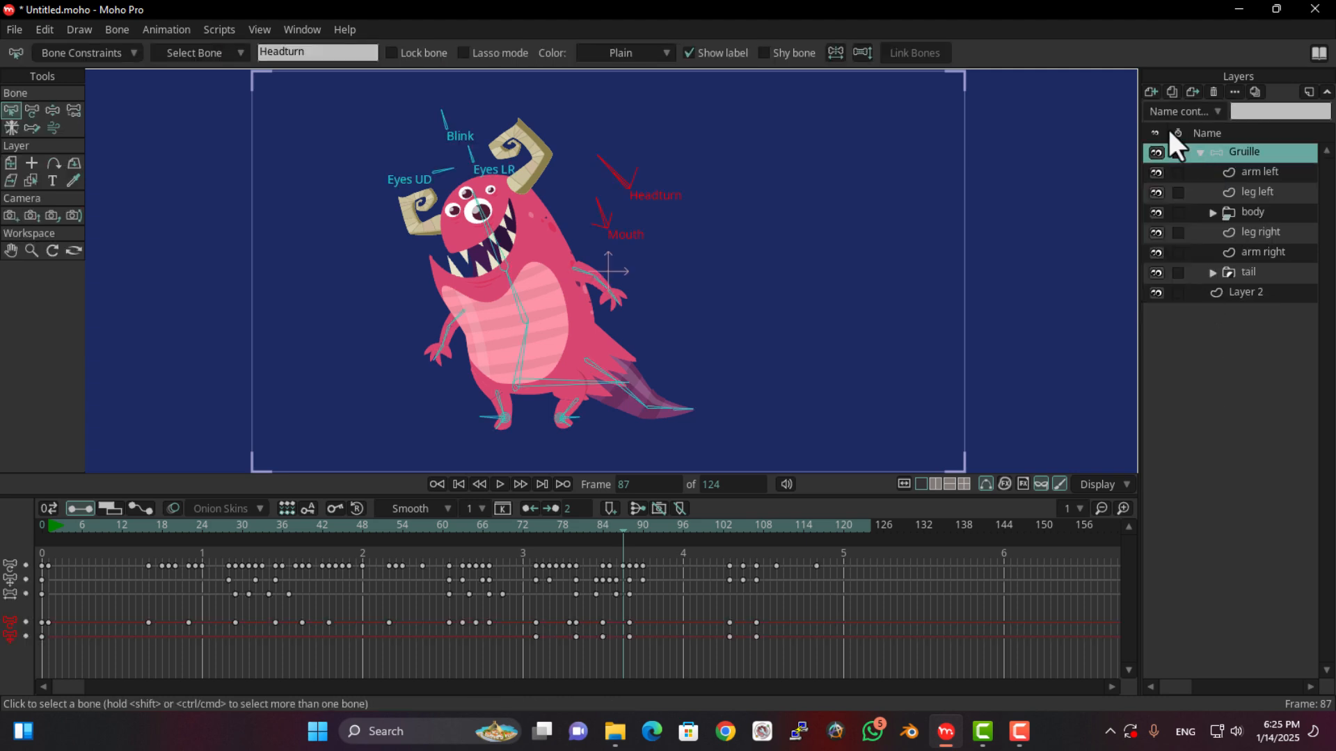
pyautogui.click(1151, 92)
pyautogui.click(1242, 345)
# Add a new vector layer above Gruille at frame 0, and undo the addition.
pyautogui.click(40, 525)
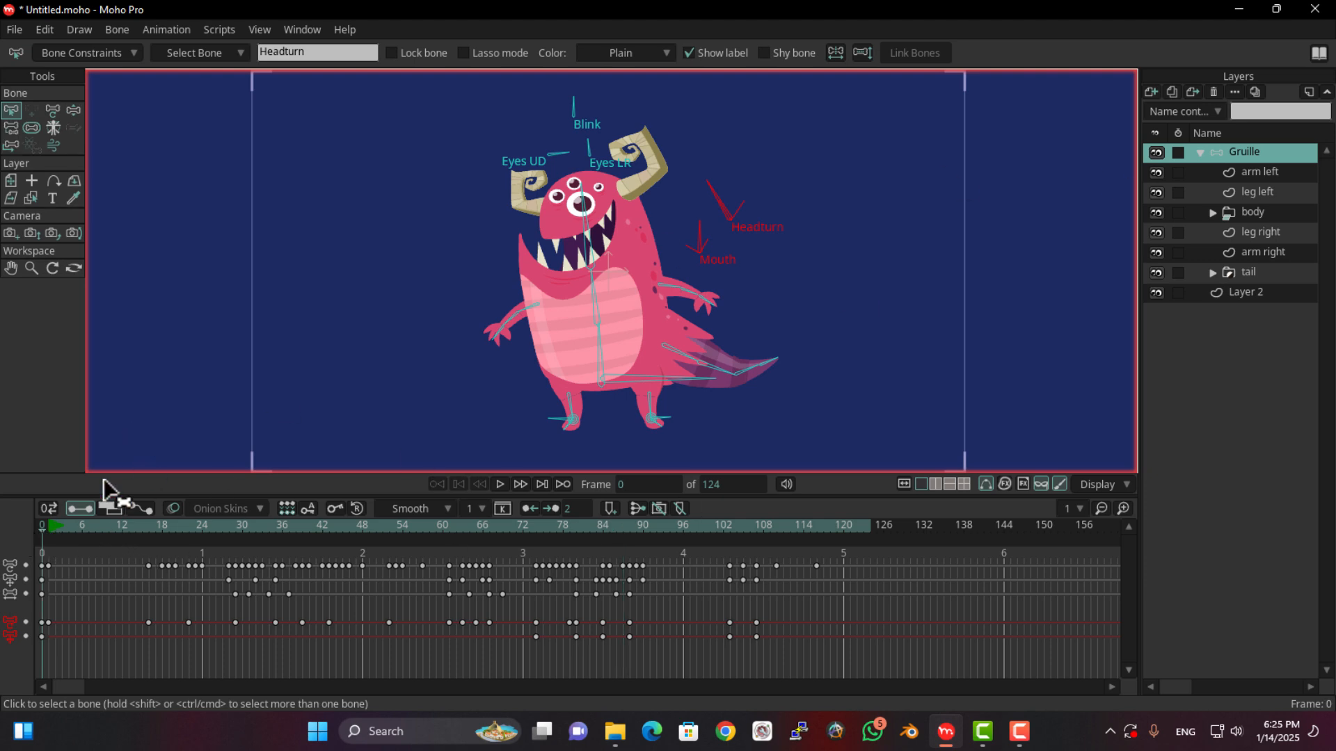
pyautogui.click(1149, 93)
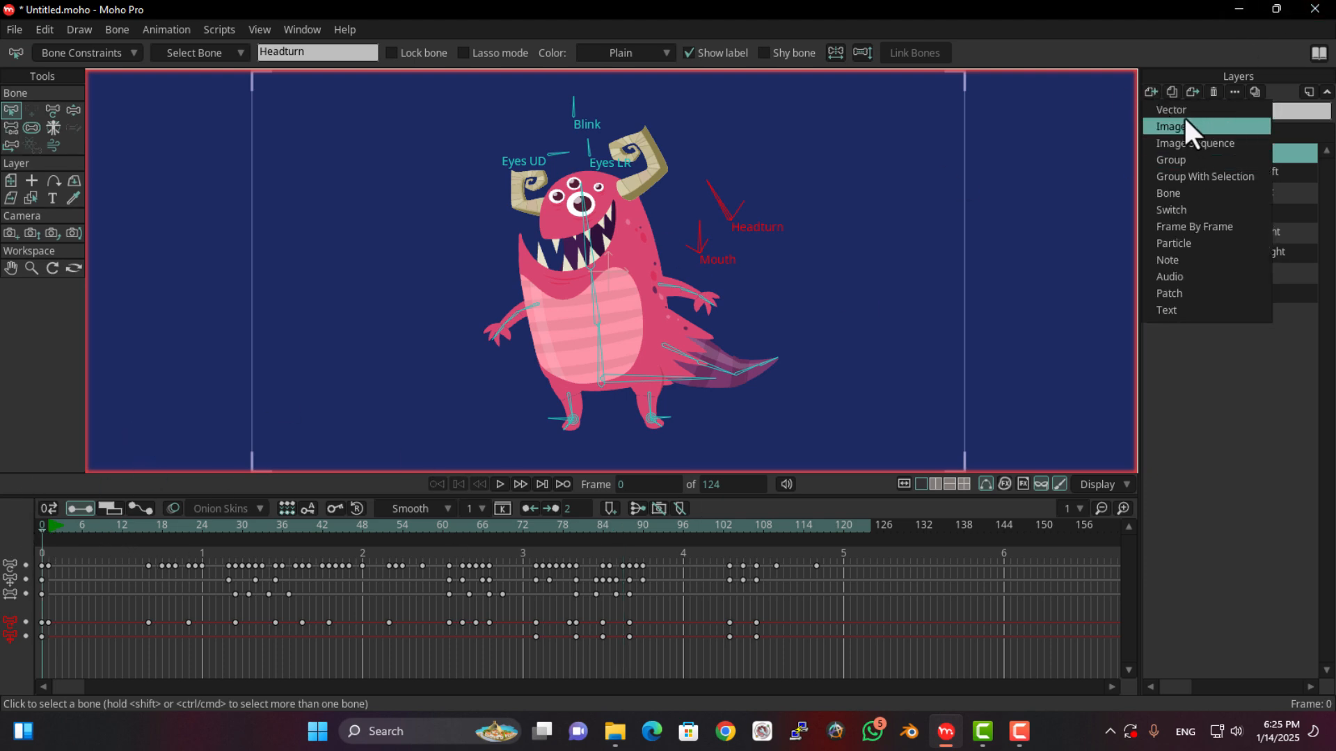
pyautogui.click(1183, 111)
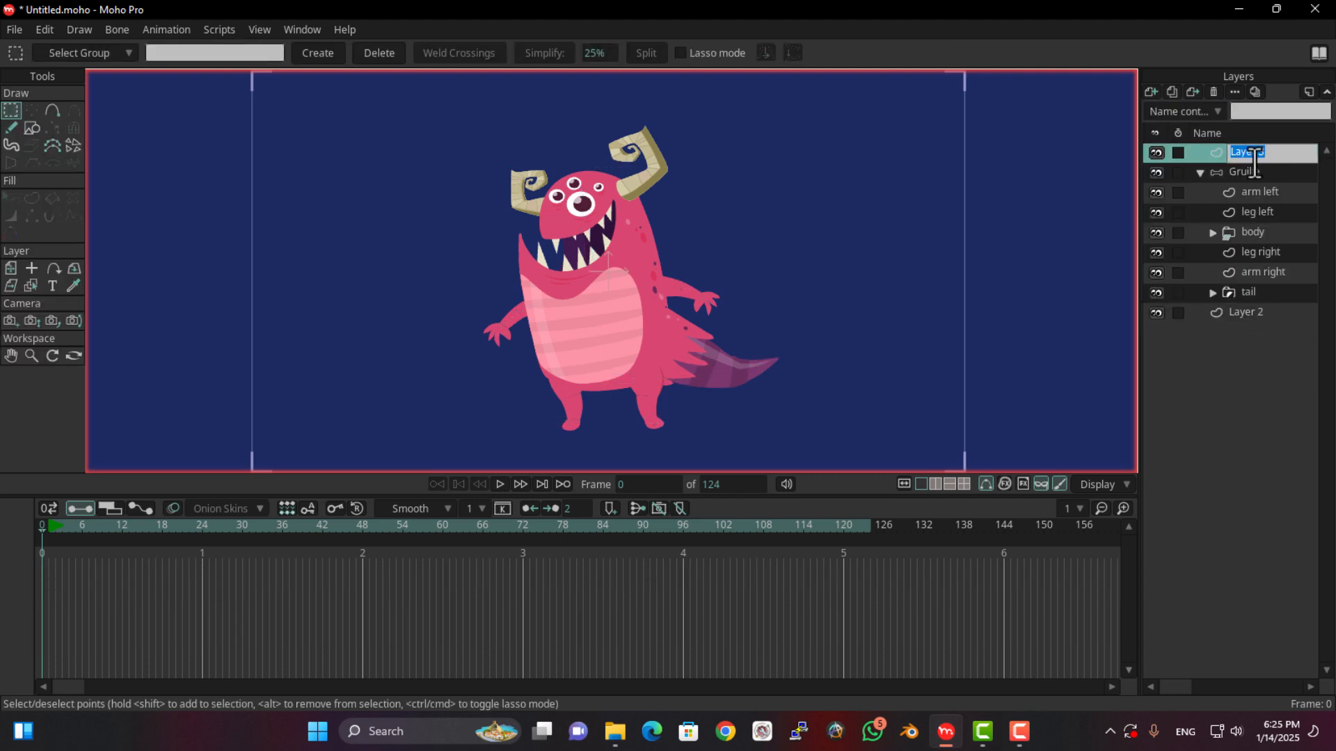
pyautogui.press('Return')
pyautogui.hotkey('ctrl', 'z')
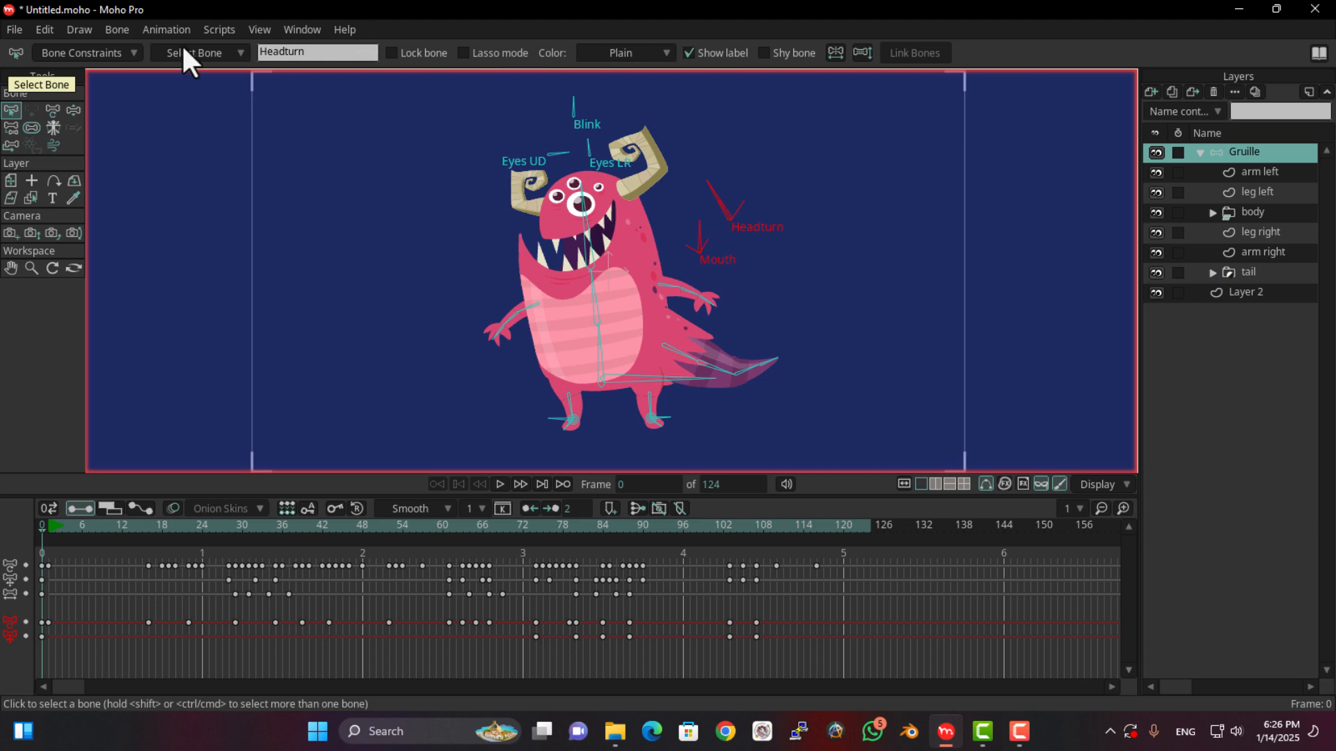
# Look through the file and export commands, and open the Preferences dialog at its General settings.
pyautogui.click(14, 30)
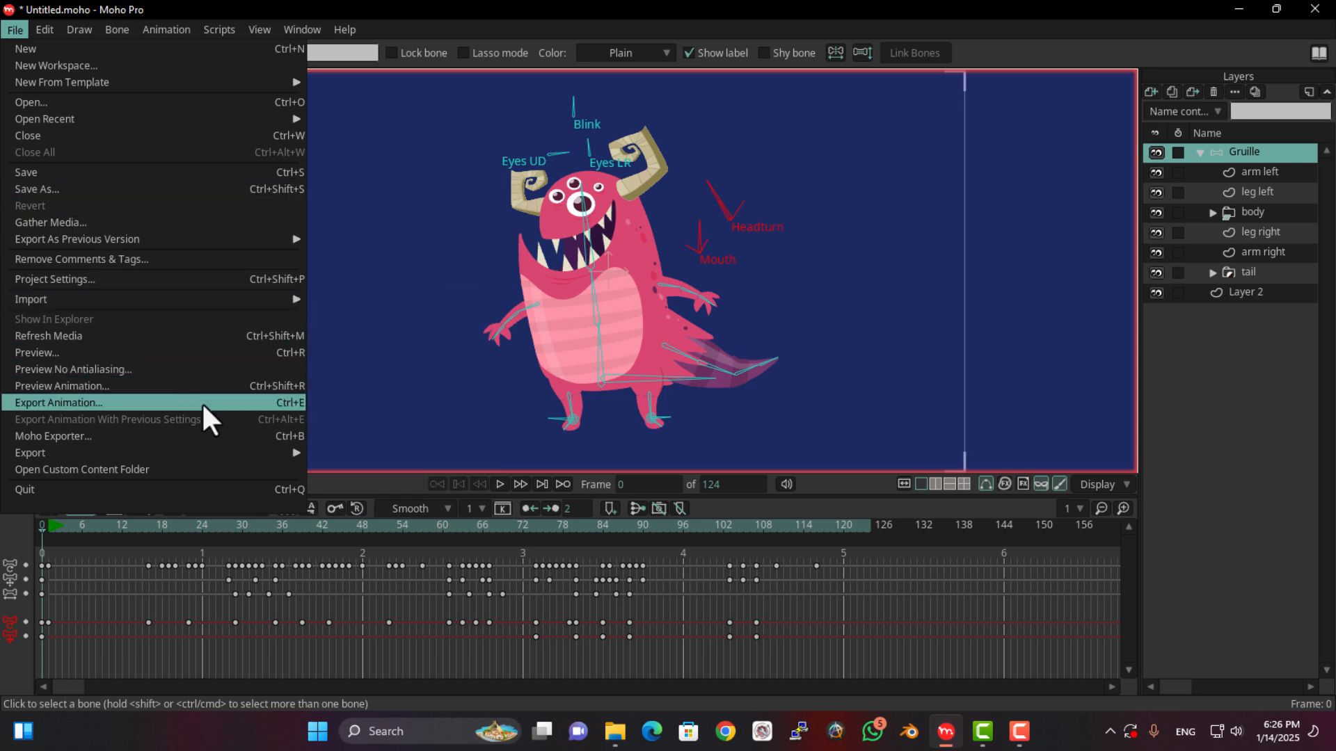
pyautogui.moveTo(271, 452)
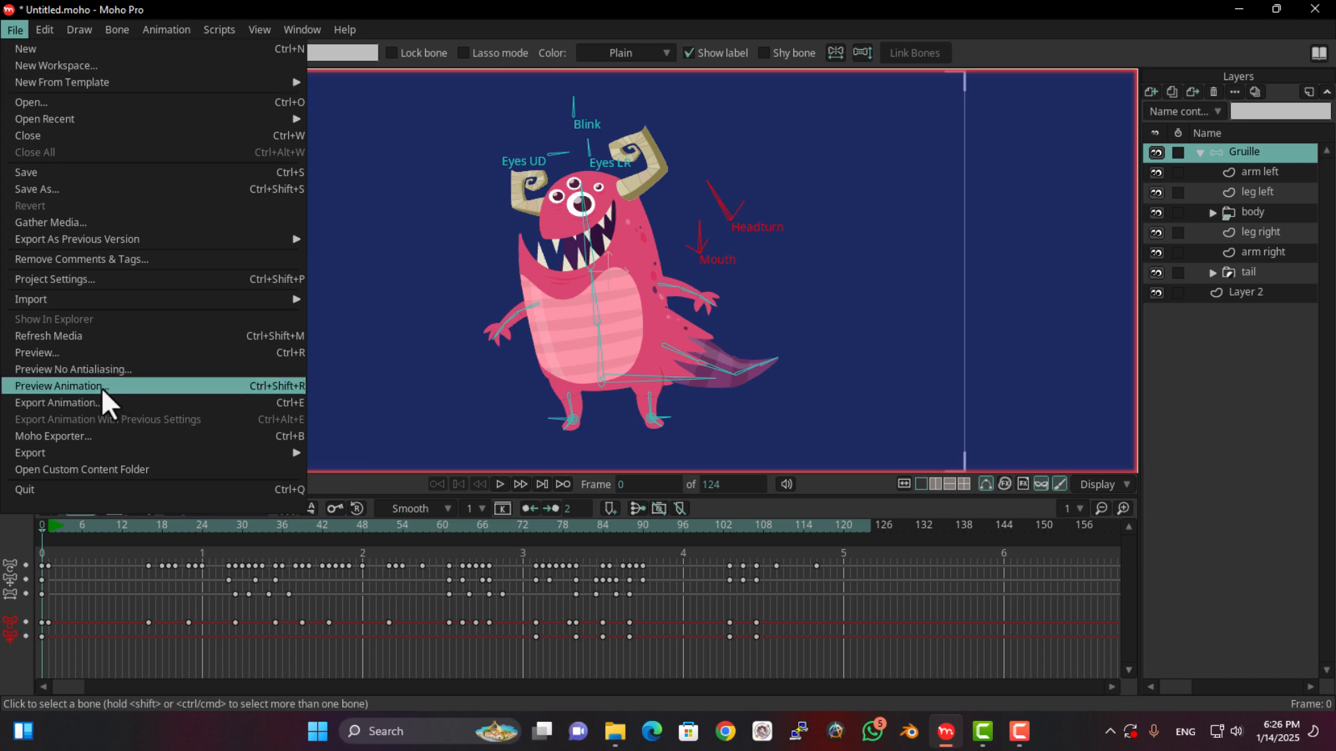
pyautogui.moveTo(45, 32)
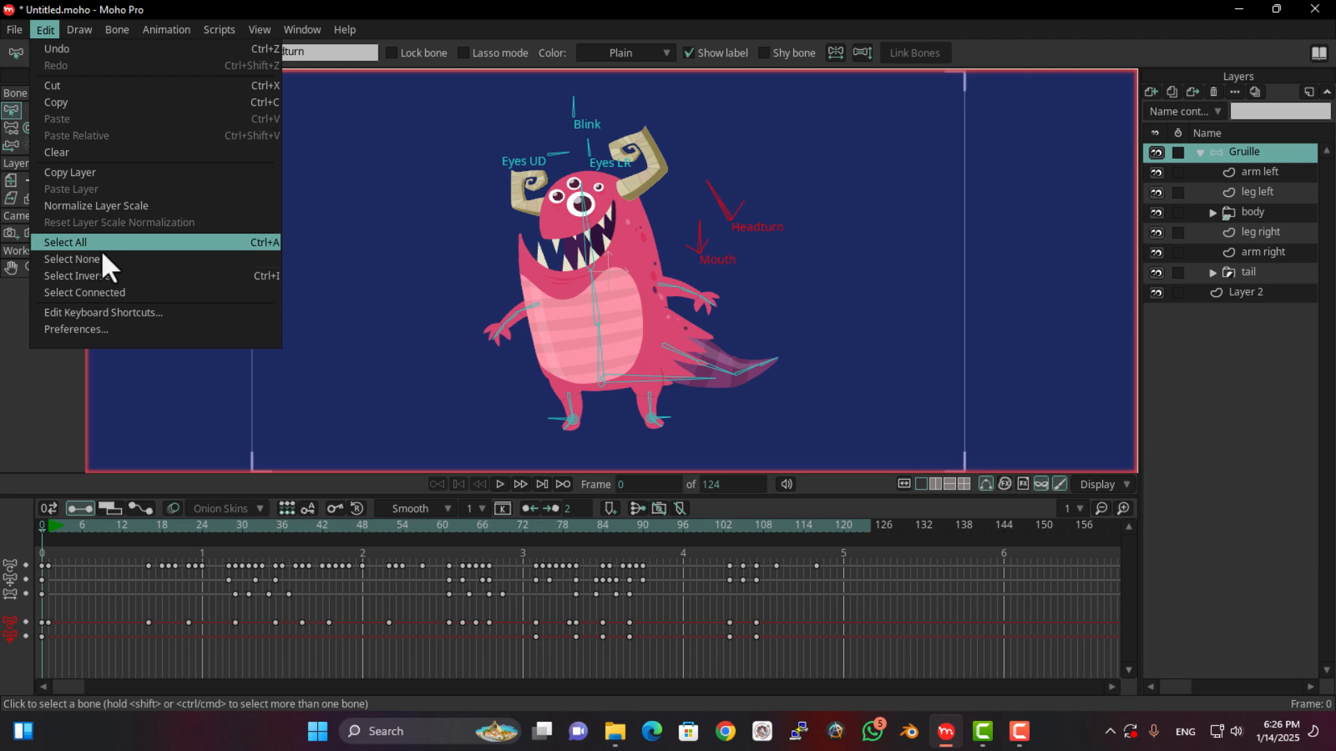
pyautogui.click(128, 328)
pyautogui.moveTo(548, 111); pyautogui.dragTo(274, 168)
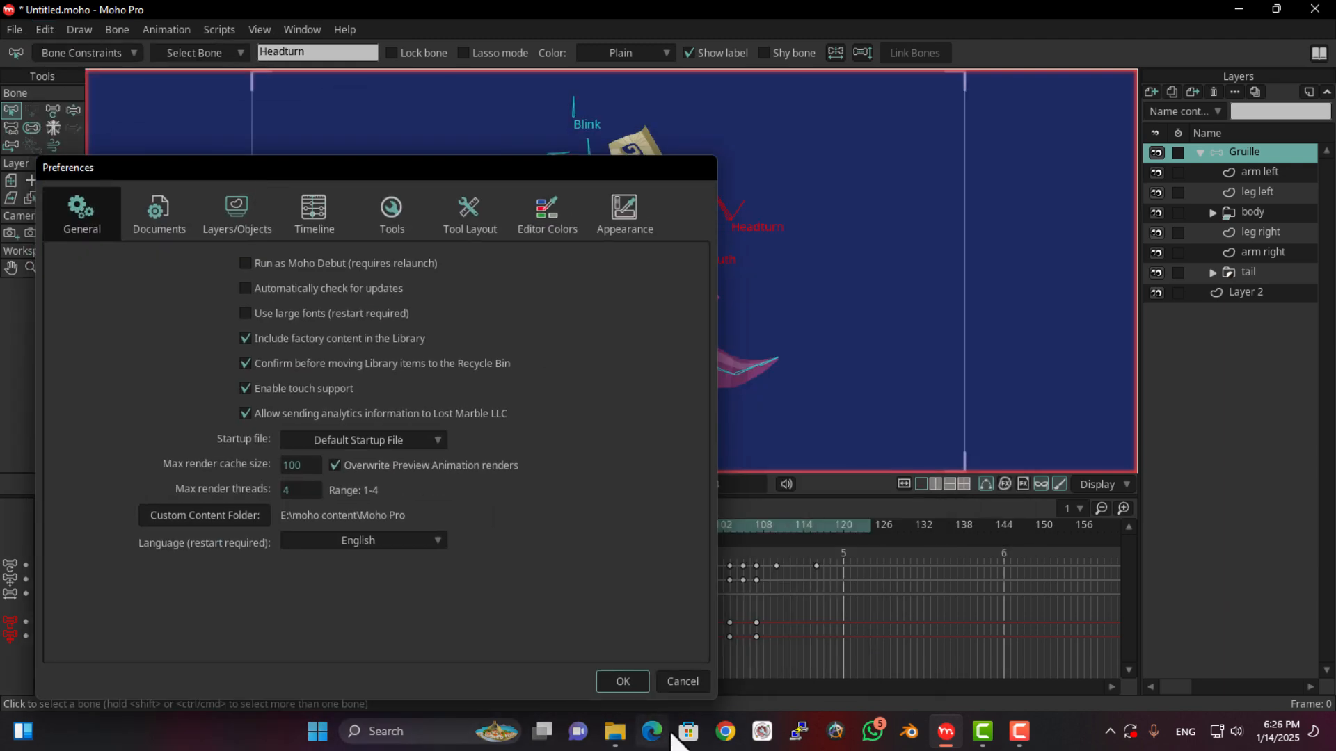
# Cancel the Preferences dialog and look through the Draw, Bone, View and File commands.
pyautogui.click(674, 678)
pyautogui.click(82, 28)
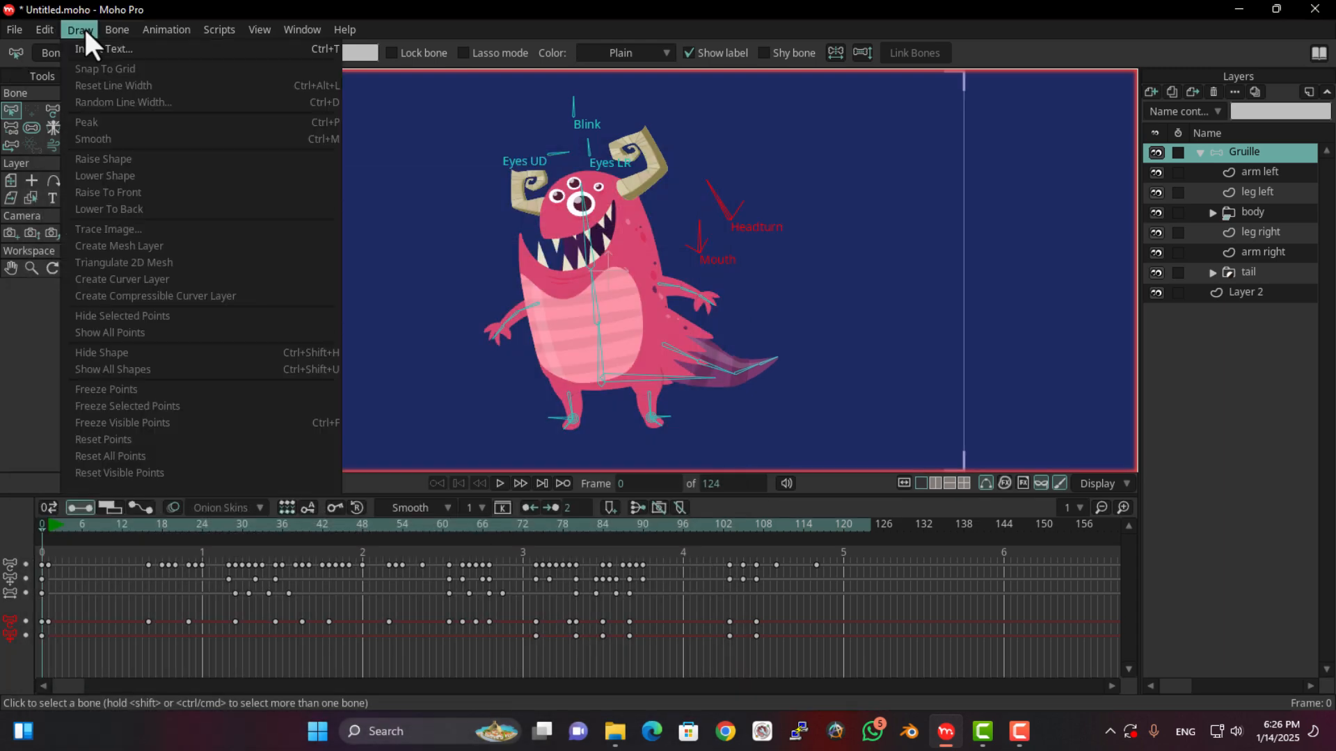
pyautogui.click(113, 29)
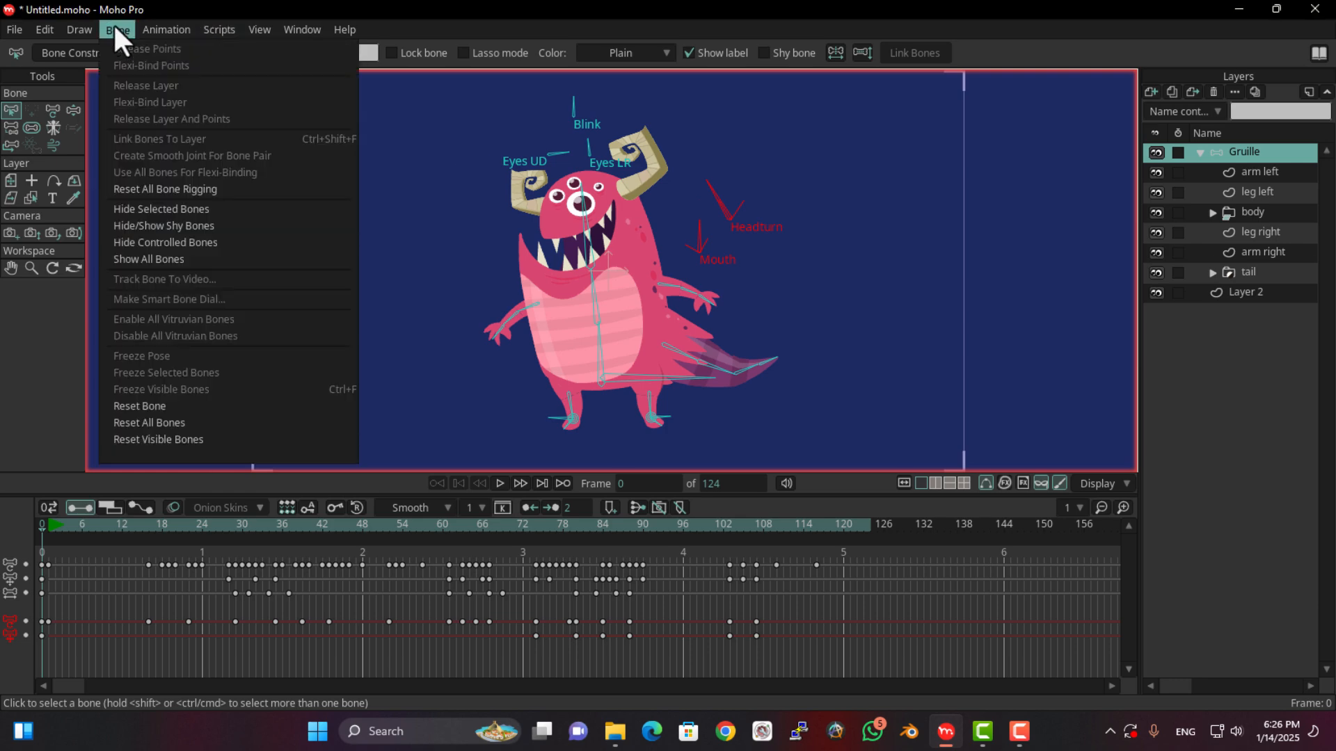
pyautogui.moveTo(244, 16)
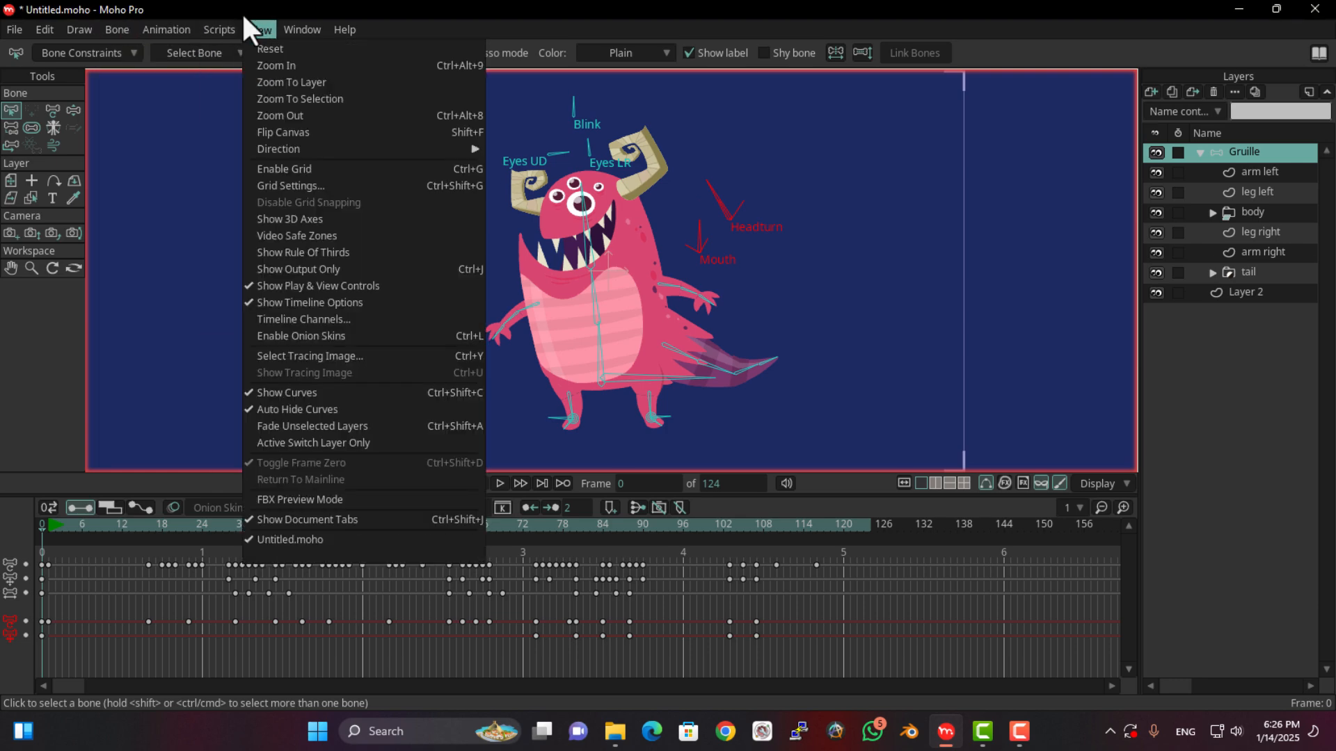
pyautogui.click(402, 32)
pyautogui.click(17, 29)
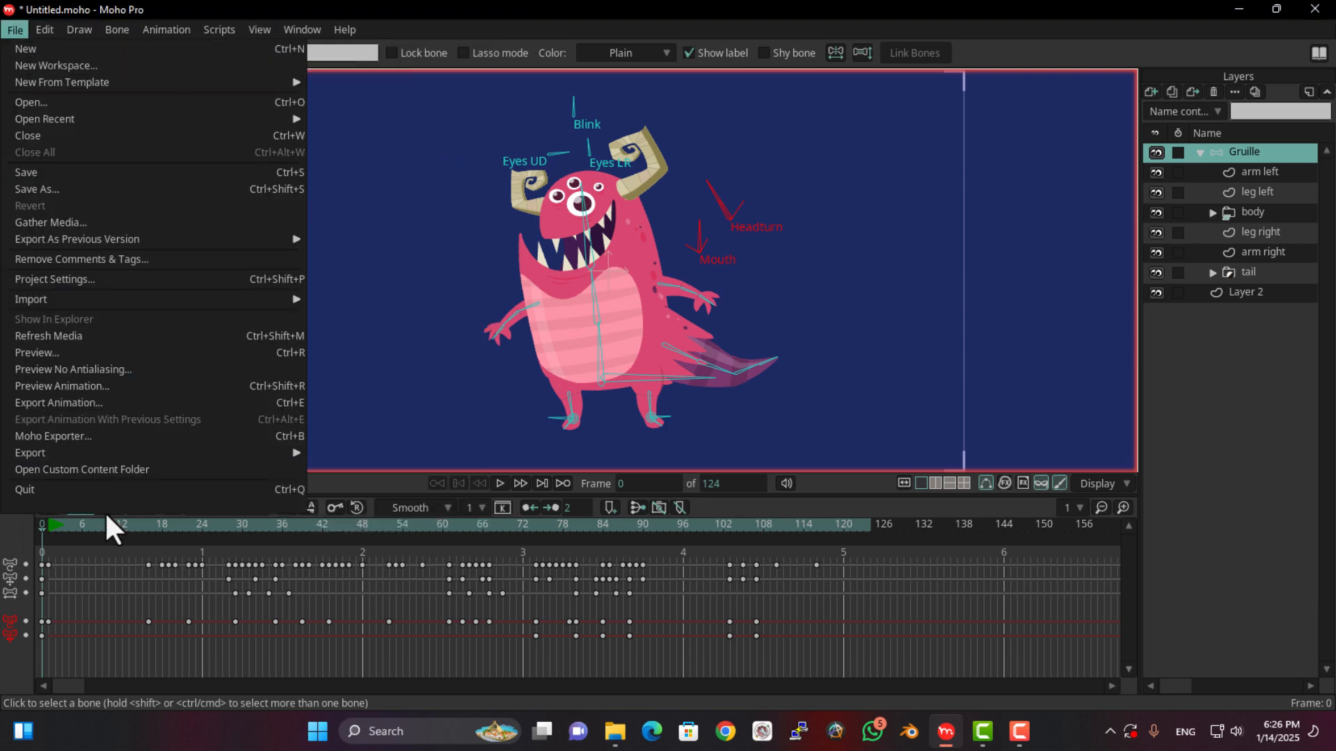
pyautogui.click(377, 32)
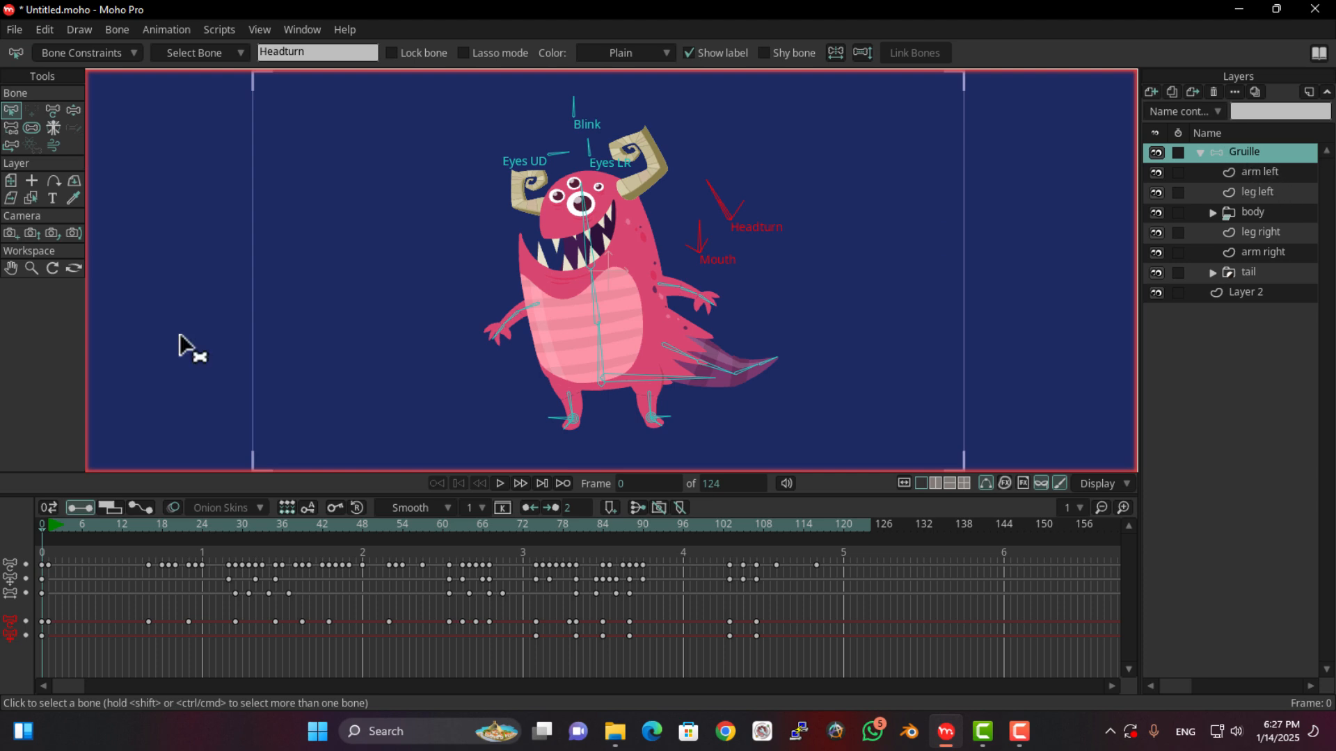
# Add a new vector layer above Gruille and draw an open multi-point curve beside the character with the Add Point tool.
pyautogui.click(1267, 170)
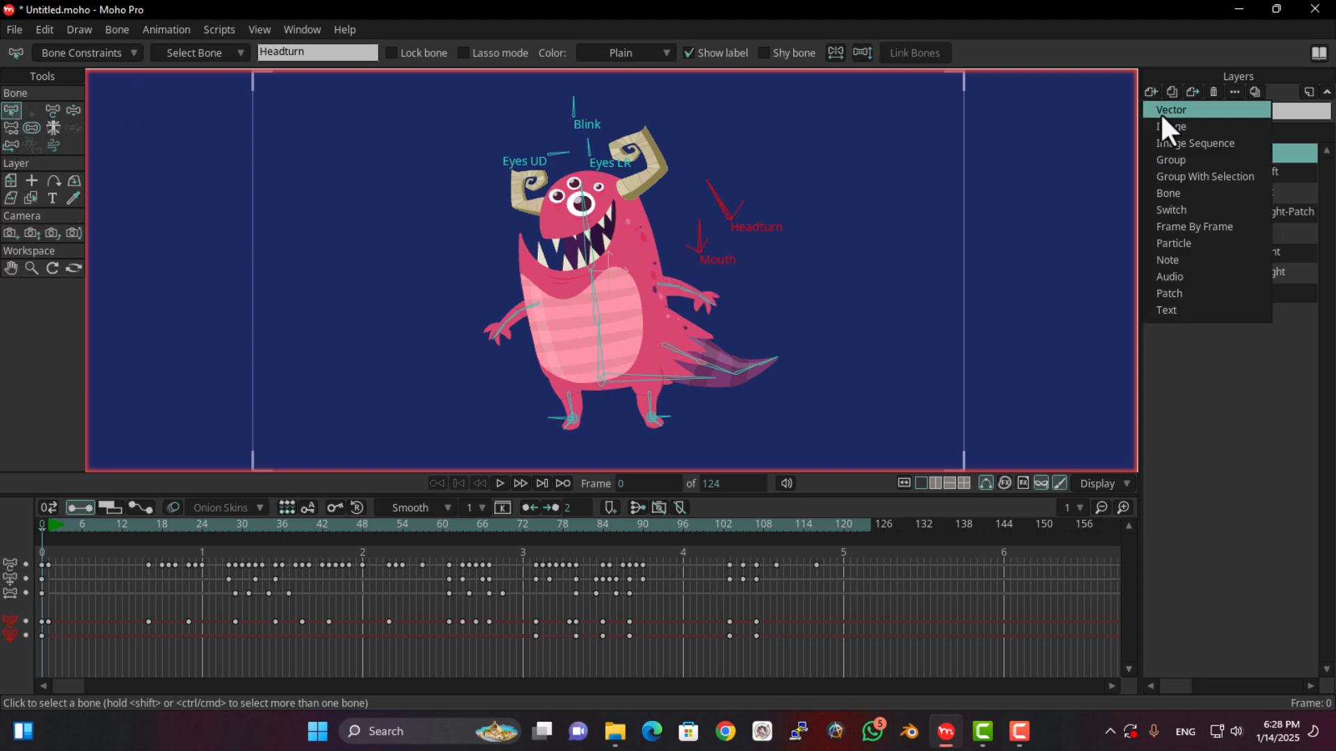
pyautogui.click(1280, 285)
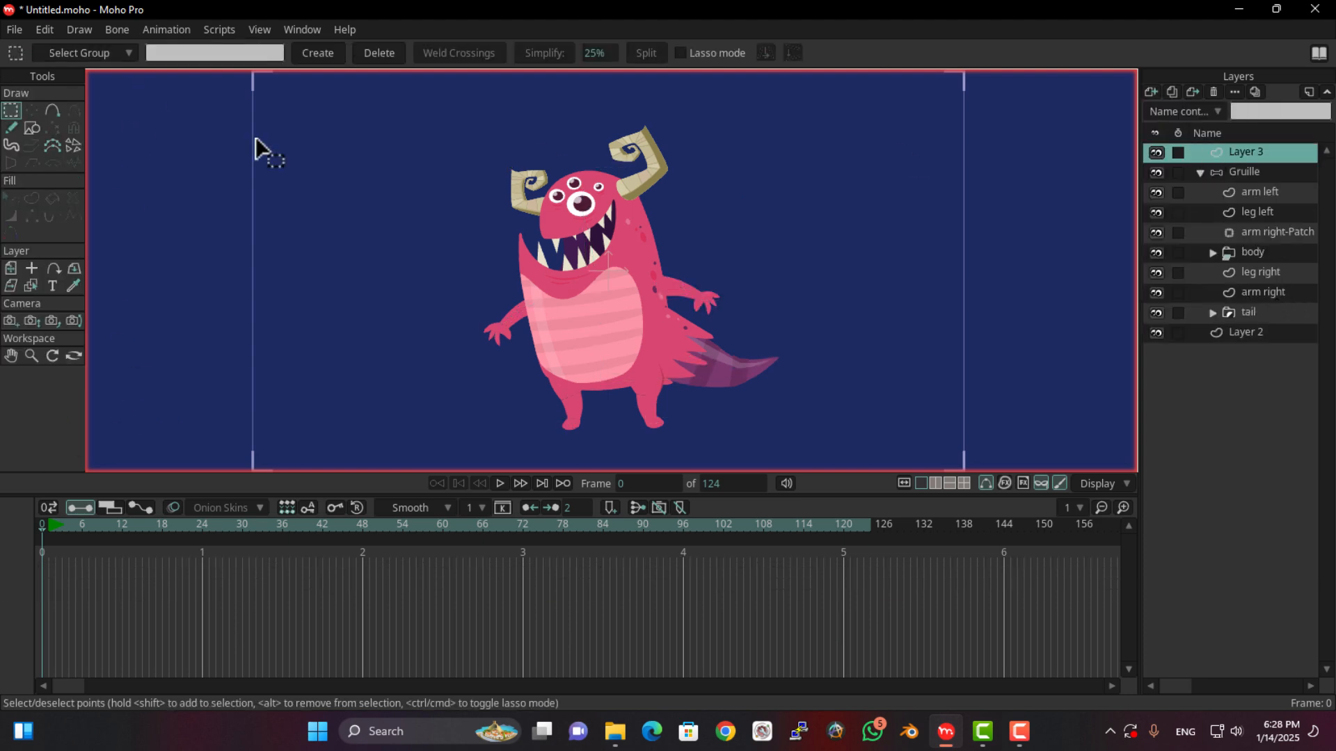
pyautogui.click(52, 110)
pyautogui.moveTo(368, 317)
pyautogui.mouseDown()
pyautogui.moveTo(334, 260)
pyautogui.moveTo(405, 248)
pyautogui.moveTo(404, 398)
pyautogui.moveTo(261, 221)
pyautogui.mouseUp()
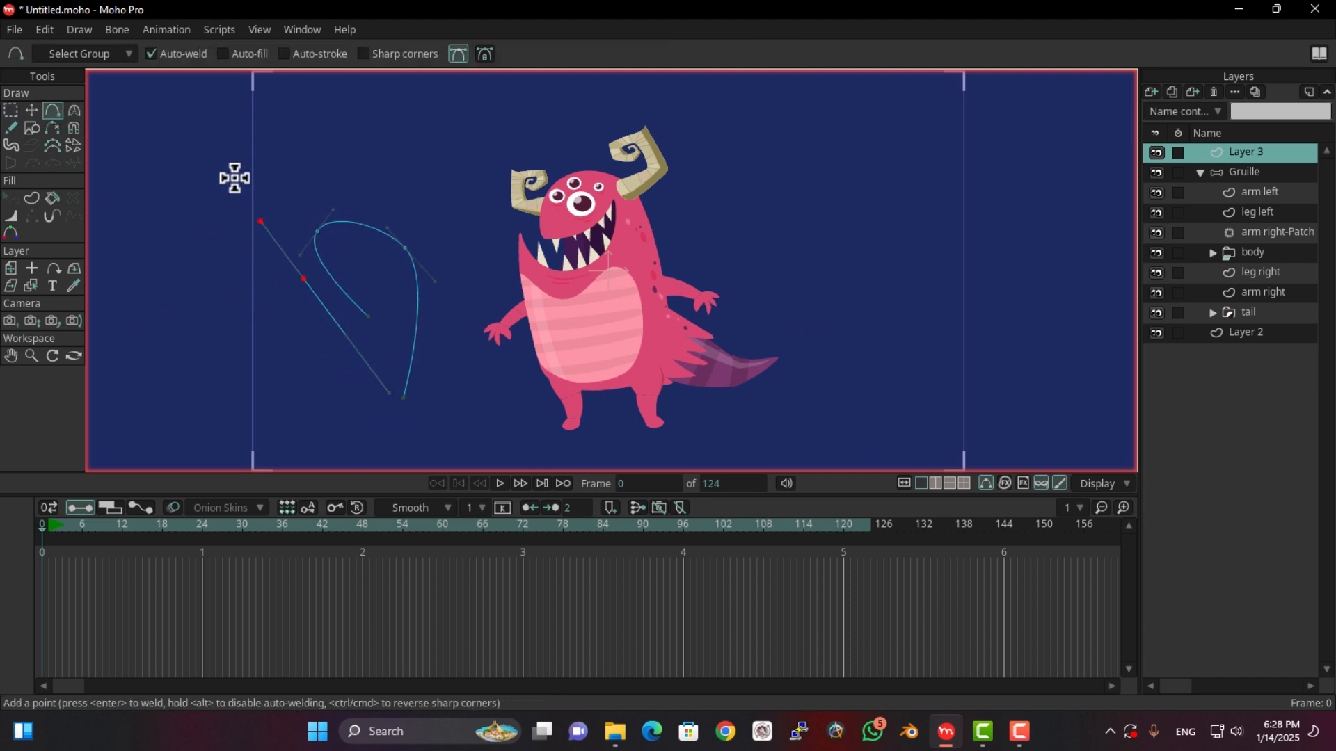
# Draw a rectangle above the open curve on Layer 3 with the Draw Shape tool.
pyautogui.click(32, 128)
pyautogui.moveTo(446, 124); pyautogui.dragTo(286, 192)
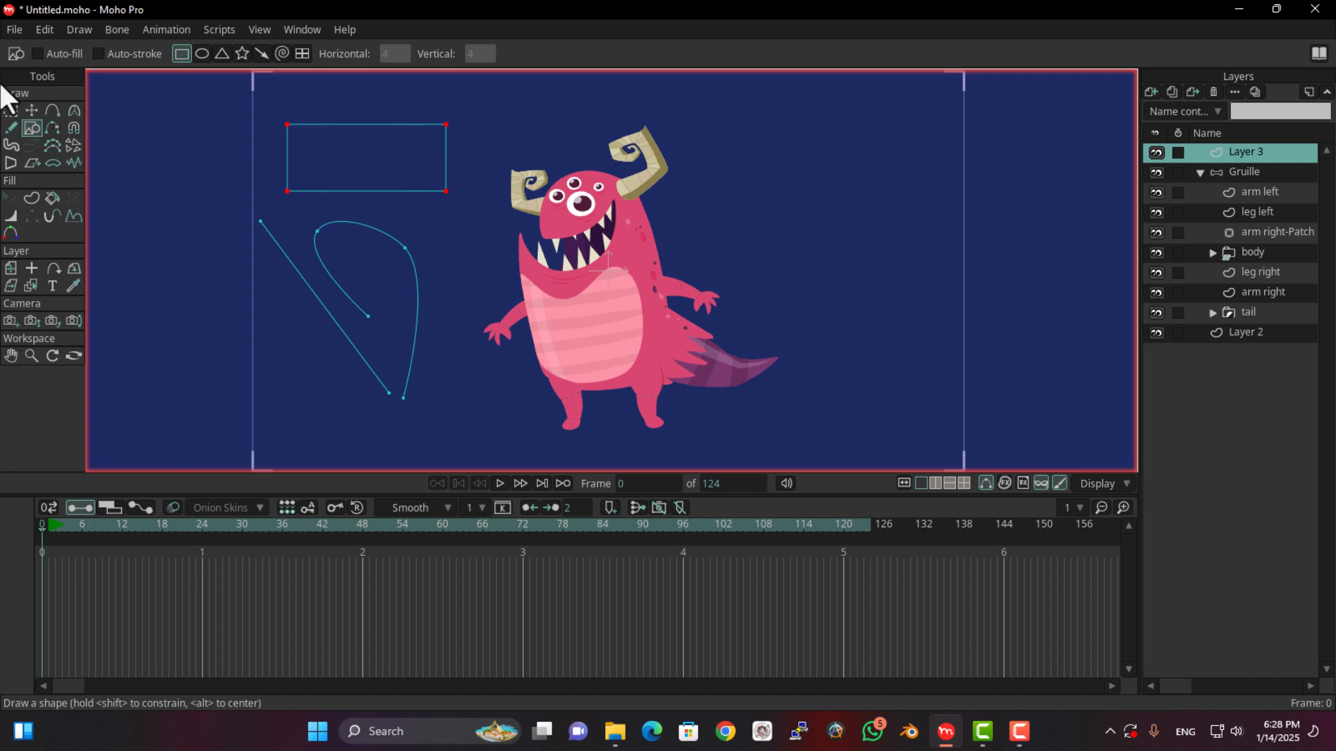
pyautogui.scroll(-1, 98, 174)
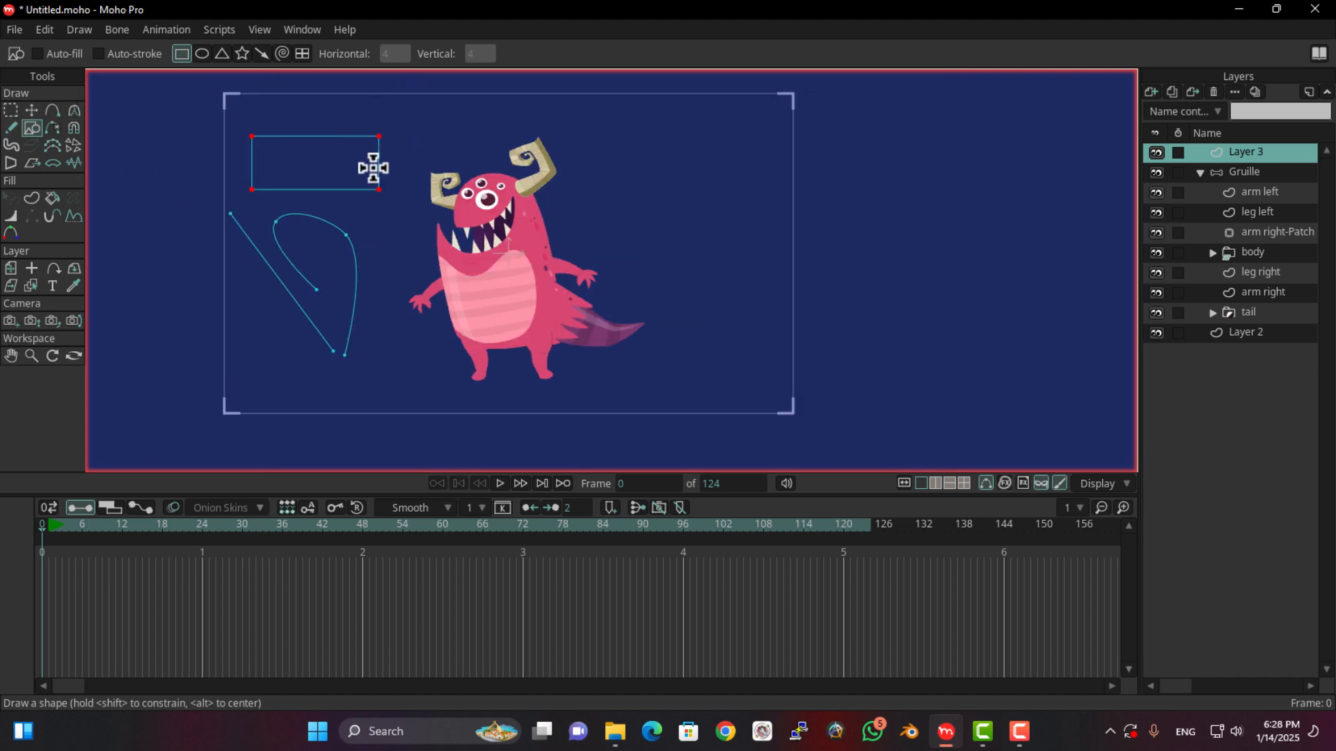
pyautogui.moveTo(374, 168)
pyautogui.mouseDown()
pyautogui.moveTo(382, 185)
pyautogui.moveTo(368, 161)
pyautogui.mouseUp()
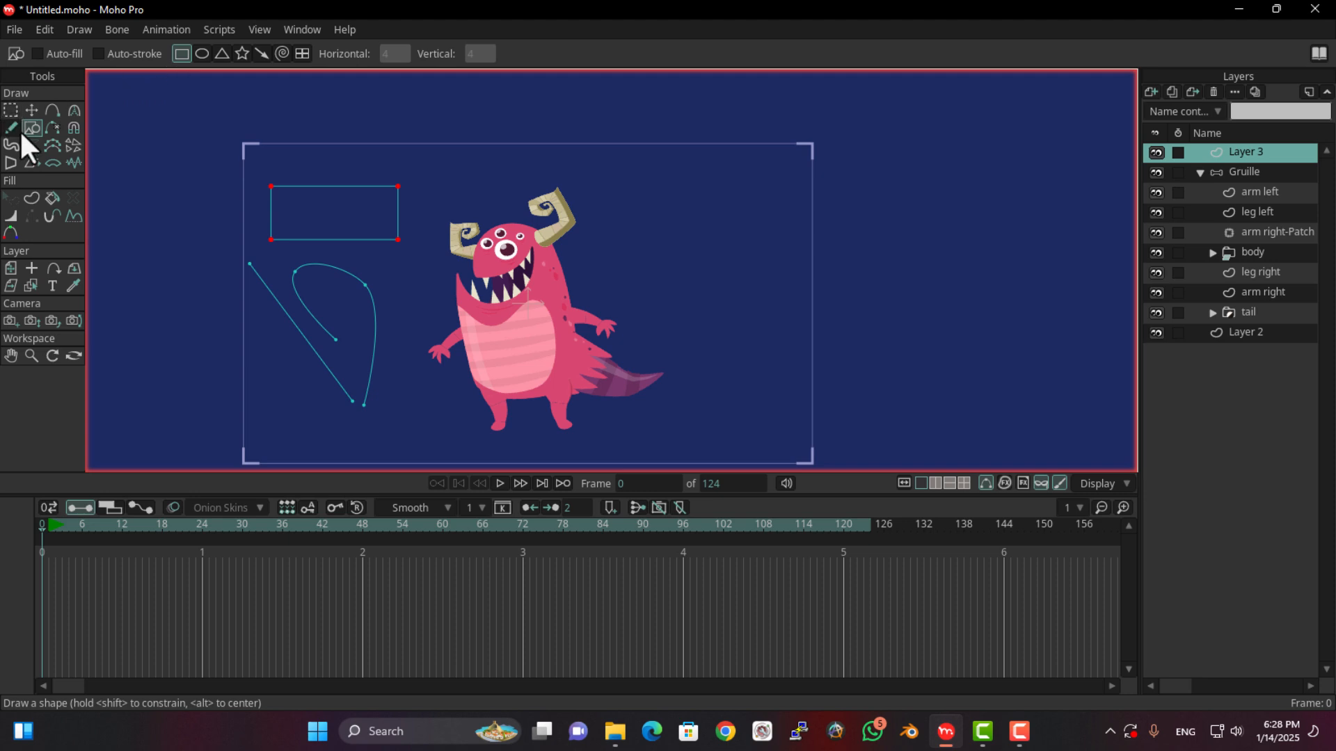
# Try drawing an open path on the arm left layer with Auto-fill, Auto-stroke and Sharp corners enabled for the Add Point tool.
pyautogui.click(1259, 195)
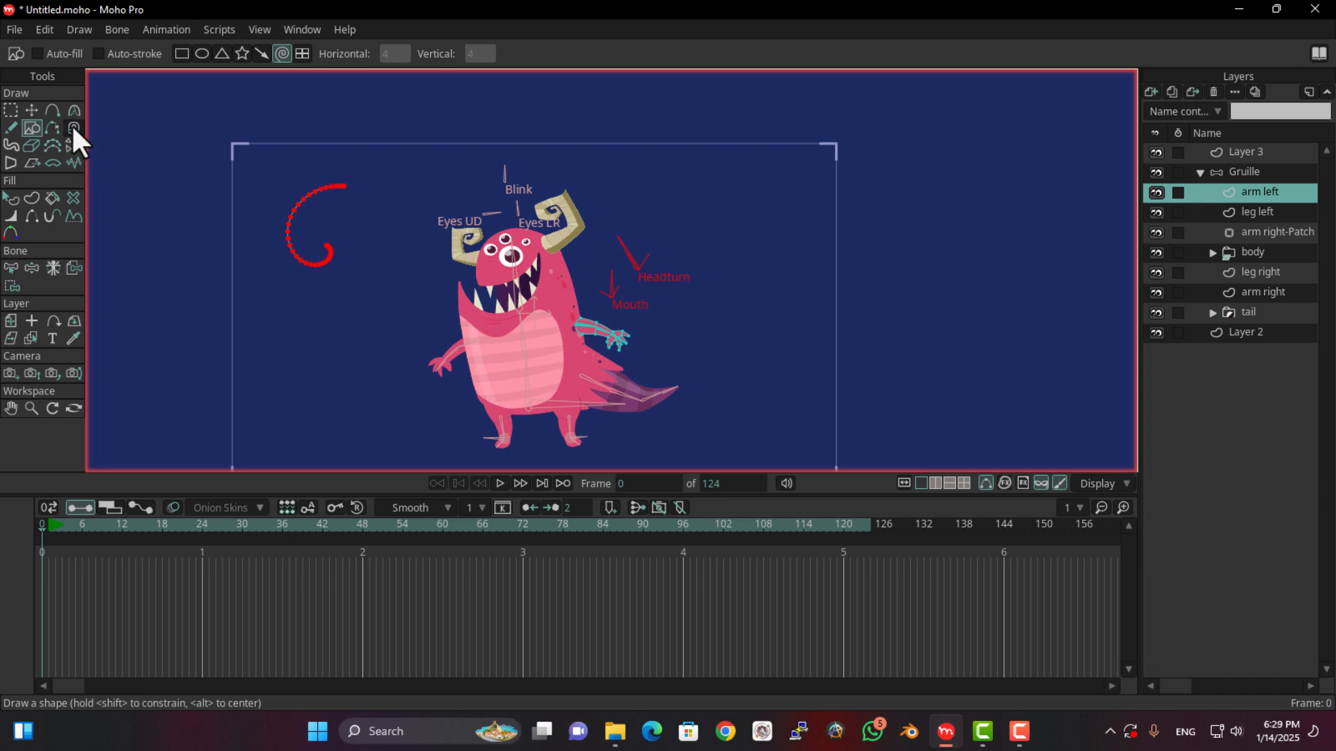
pyautogui.click(52, 112)
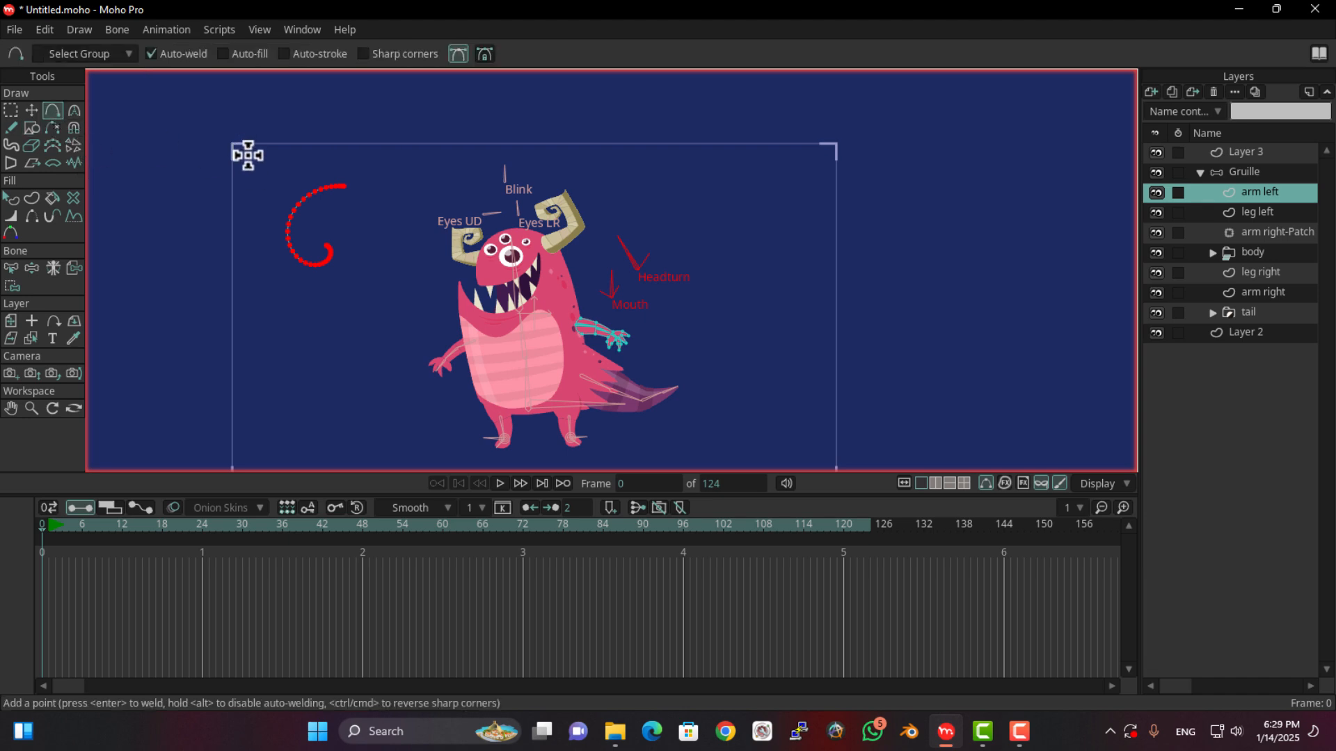
pyautogui.click(238, 53)
pyautogui.click(311, 59)
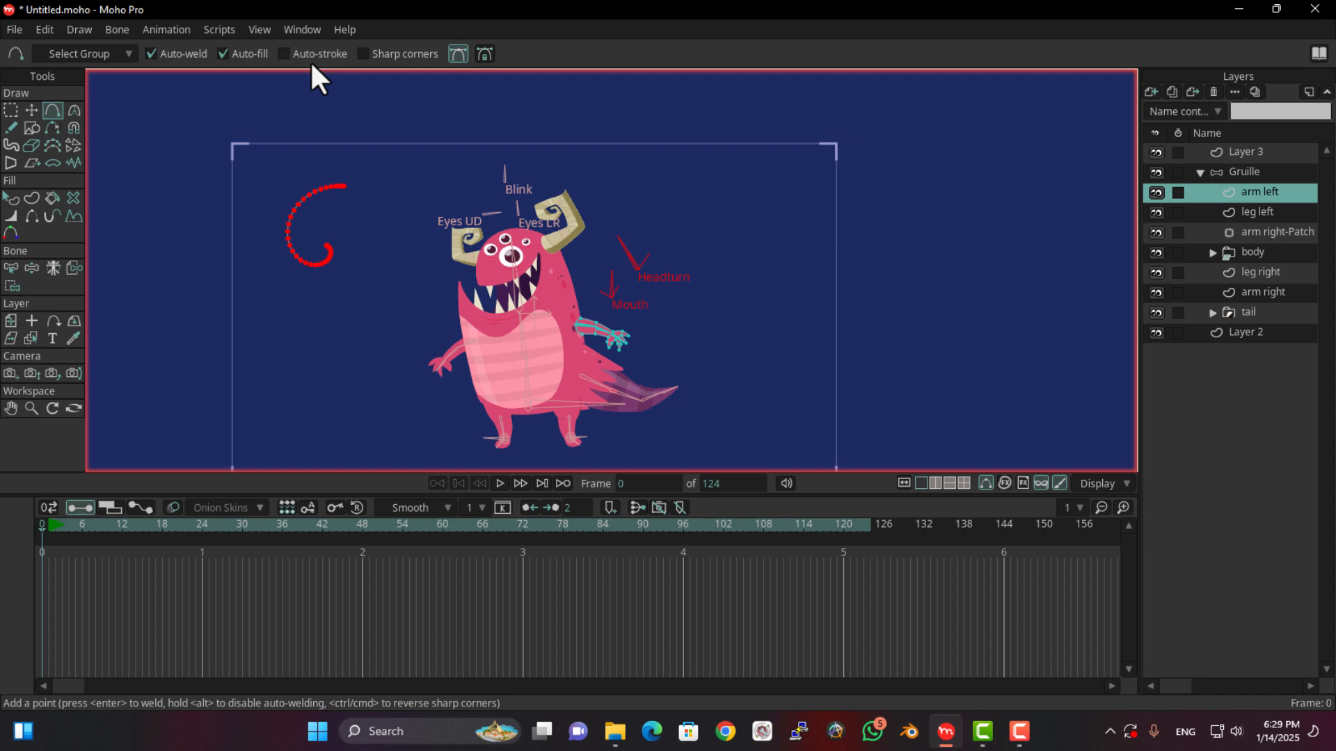
pyautogui.click(363, 53)
pyautogui.click(460, 55)
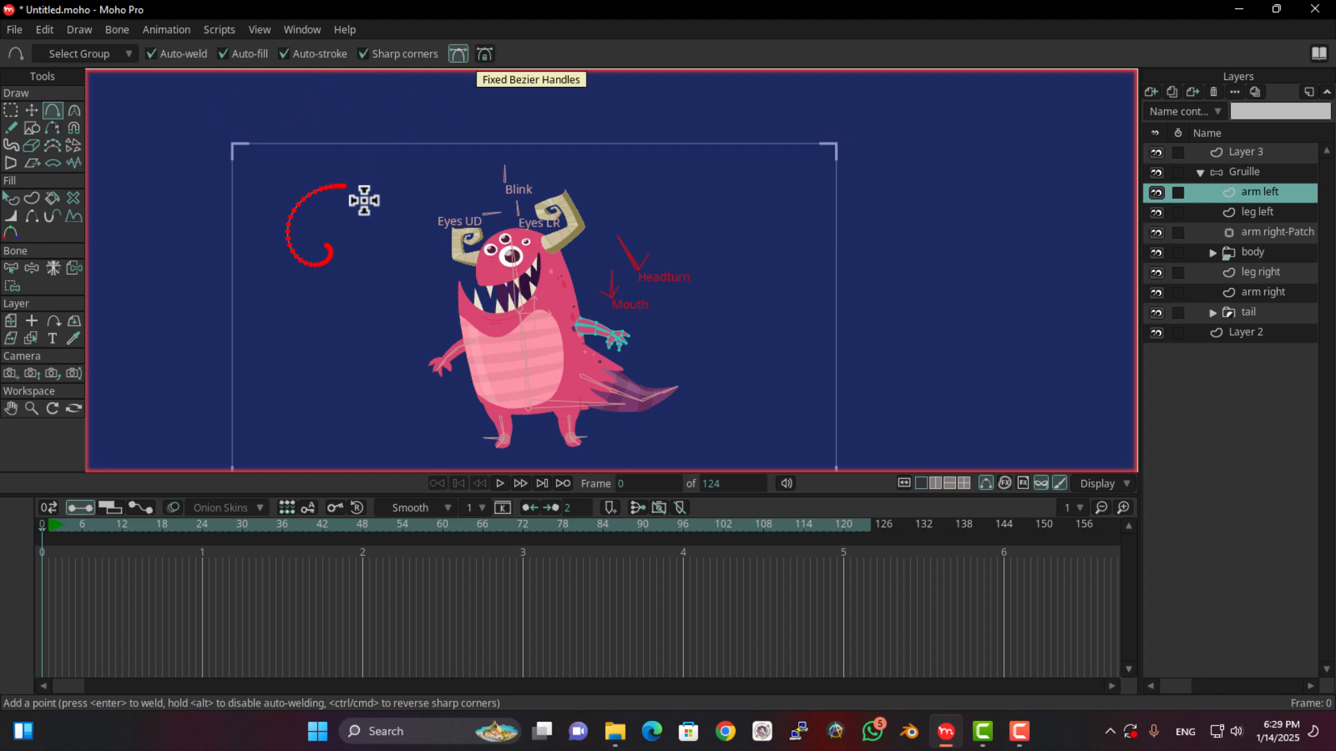
pyautogui.moveTo(402, 157)
pyautogui.mouseDown()
pyautogui.moveTo(232, 127)
pyautogui.moveTo(213, 309)
pyautogui.moveTo(323, 339)
pyautogui.mouseUp()
# Try extending the open path from its end point with Sharp corners turned off.
pyautogui.click(362, 53)
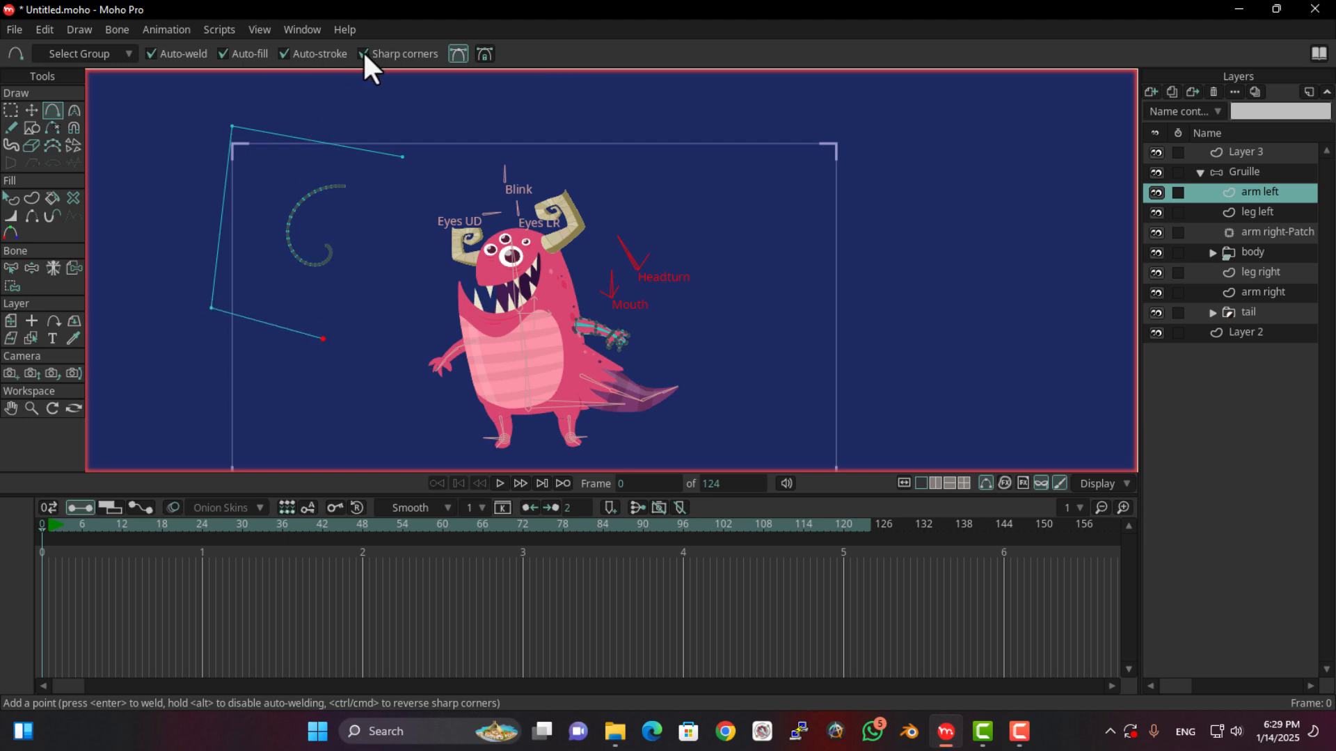
pyautogui.click(222, 213)
pyautogui.moveTo(323, 339)
pyautogui.mouseDown()
pyautogui.moveTo(394, 236)
pyautogui.moveTo(424, 271)
pyautogui.mouseUp()
# Select the Gruille bone layer and review the Headturn bone's constraint settings.
pyautogui.click(1224, 178)
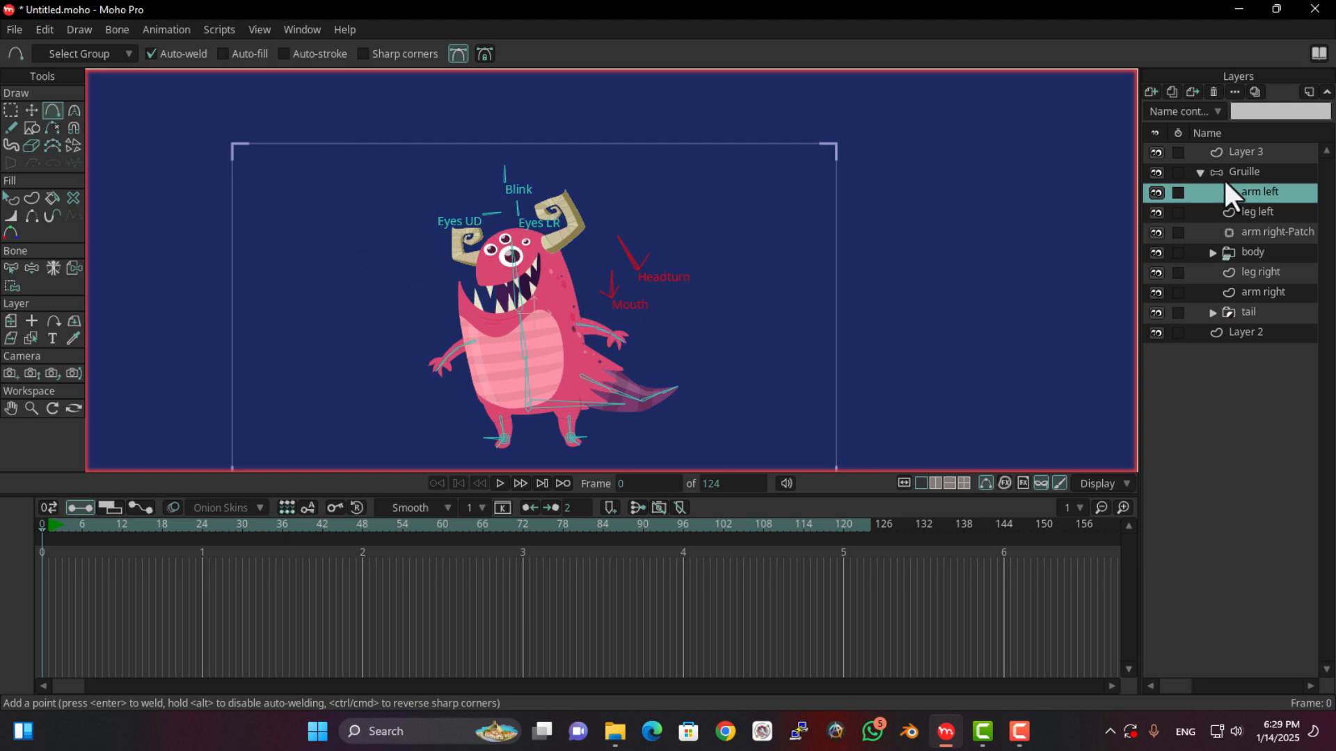
pyautogui.click(1228, 173)
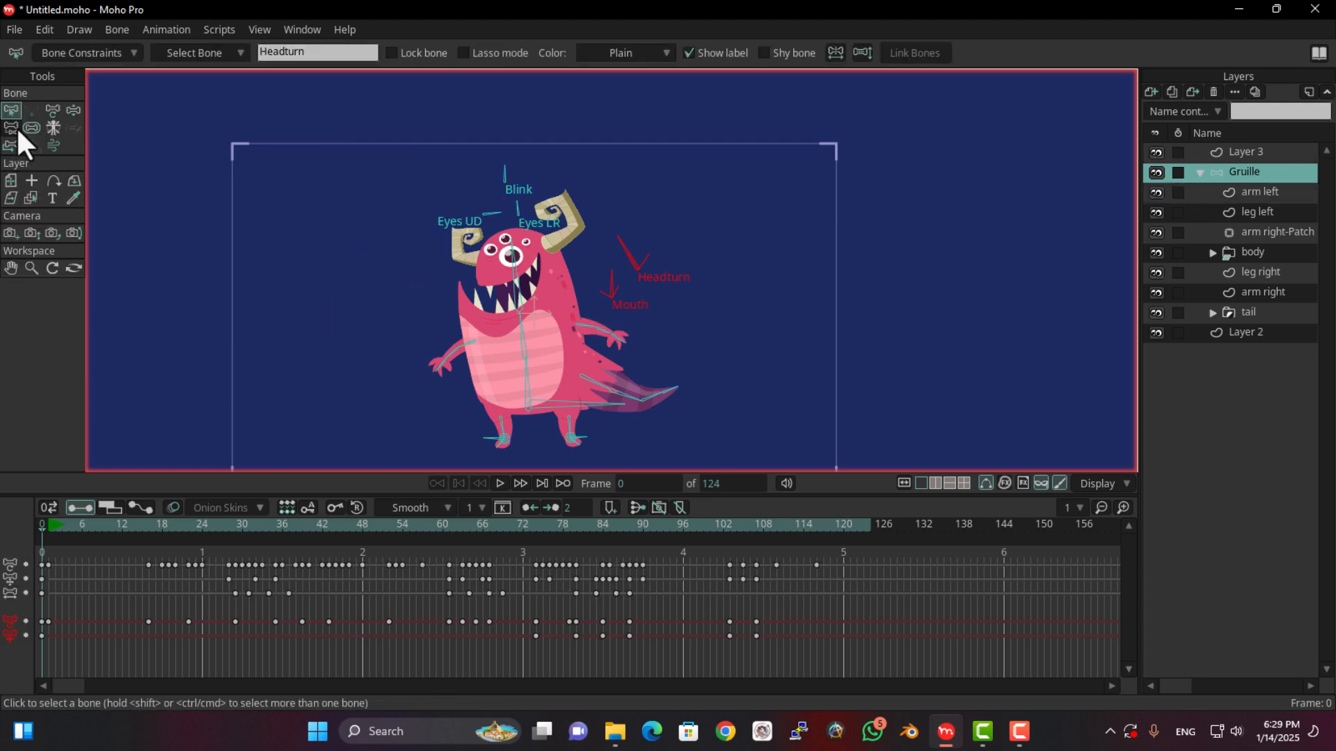
pyautogui.click(89, 53)
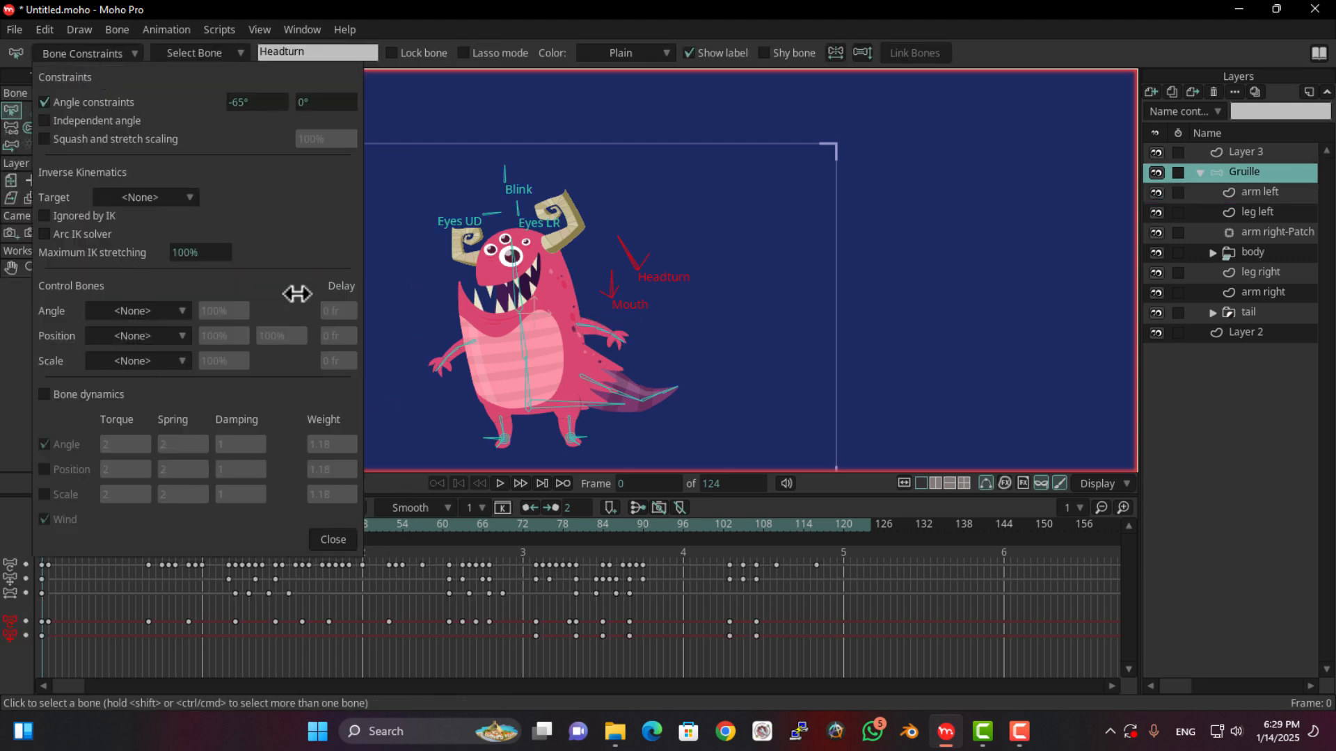
pyautogui.click(341, 540)
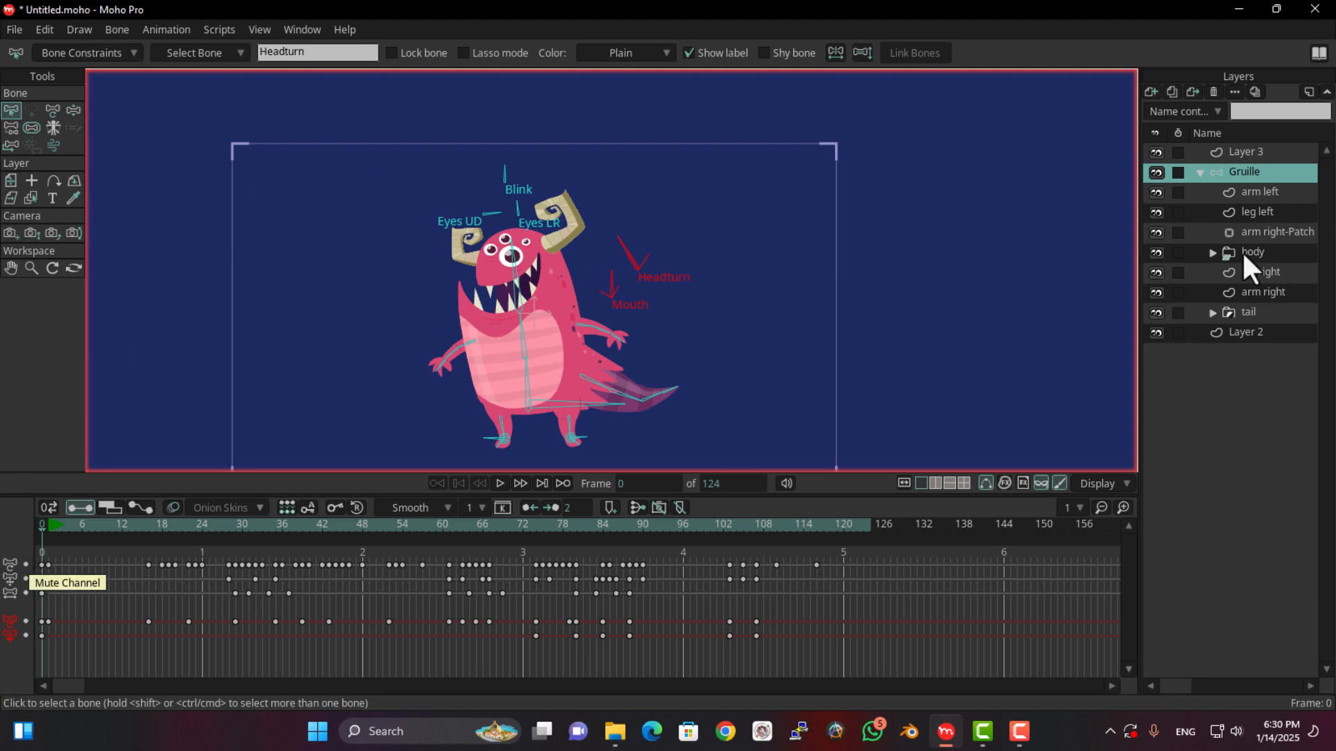
# Compare the tools and timeline channels of the arm left, Gruille and Layer 3 layers.
pyautogui.click(1258, 192)
pyautogui.click(1246, 168)
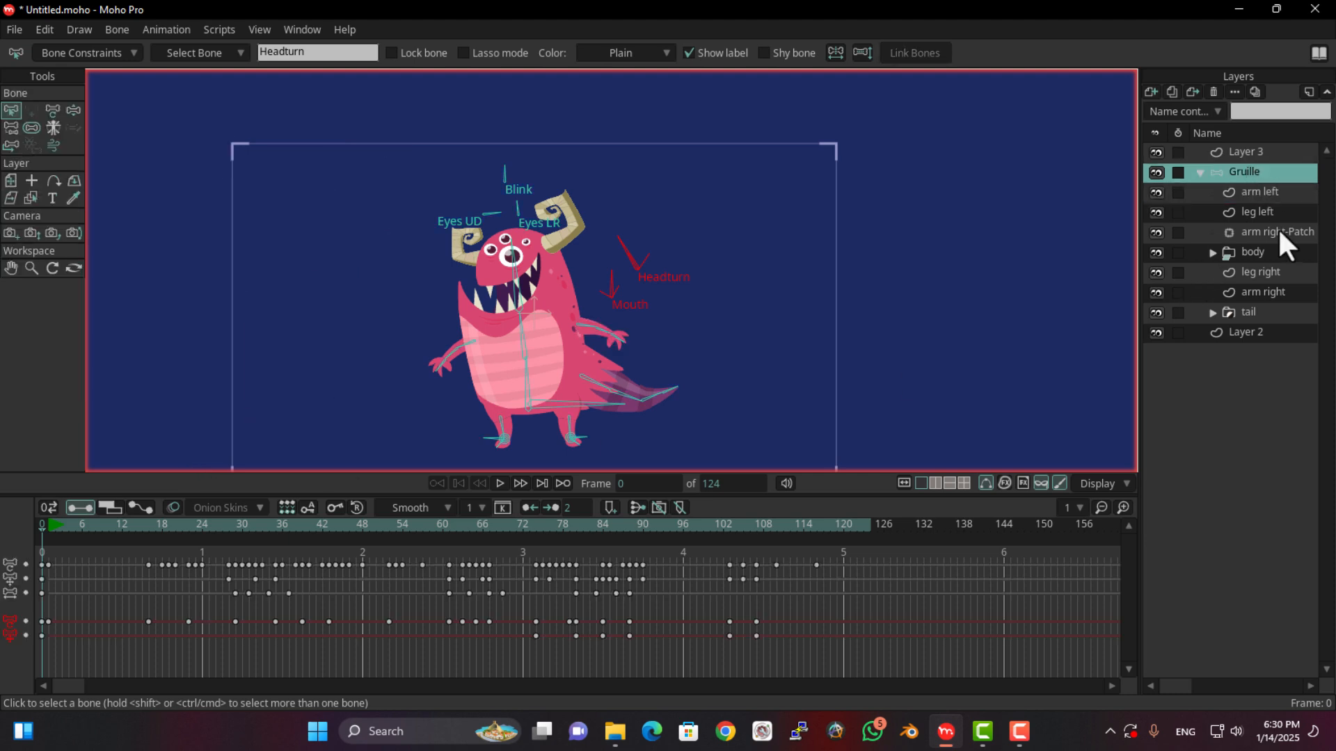
pyautogui.click(1248, 152)
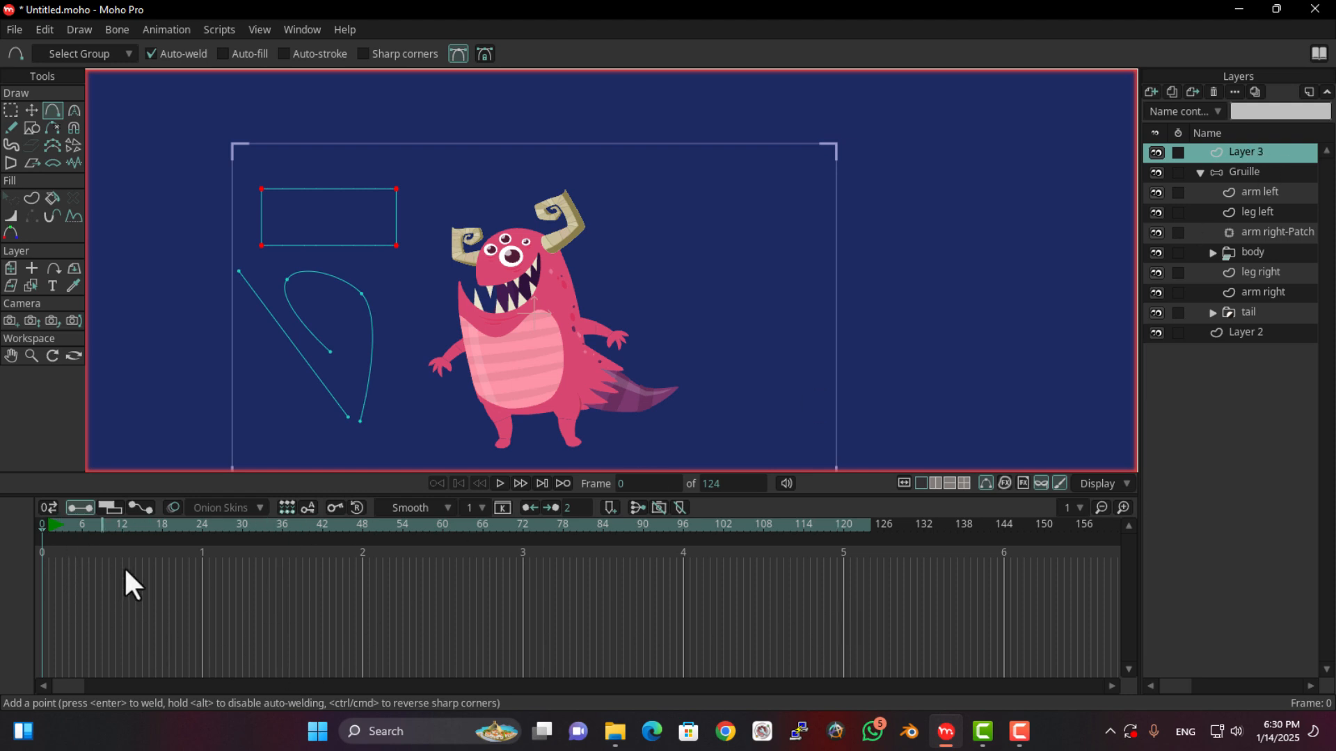
# Select the Gruille layer, play the animation, and return the timeline to frame 0.
pyautogui.click(1255, 171)
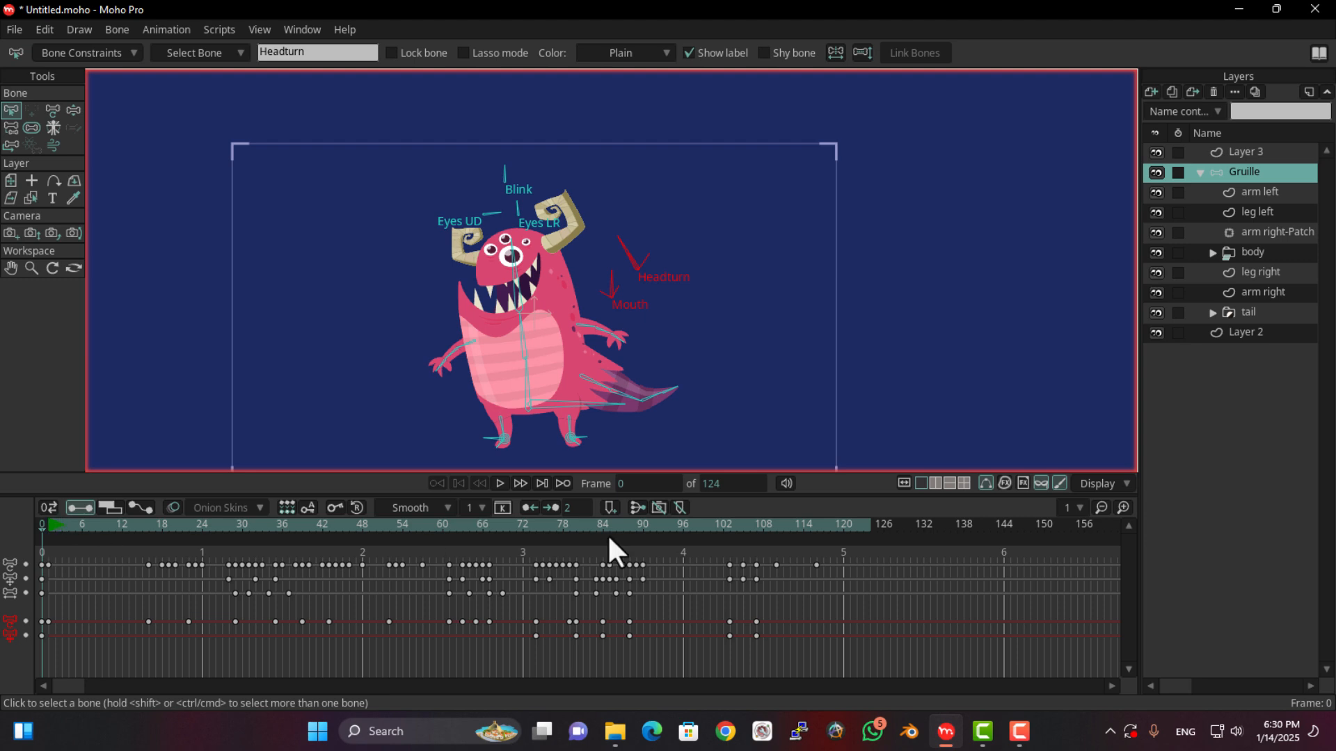
pyautogui.click(499, 483)
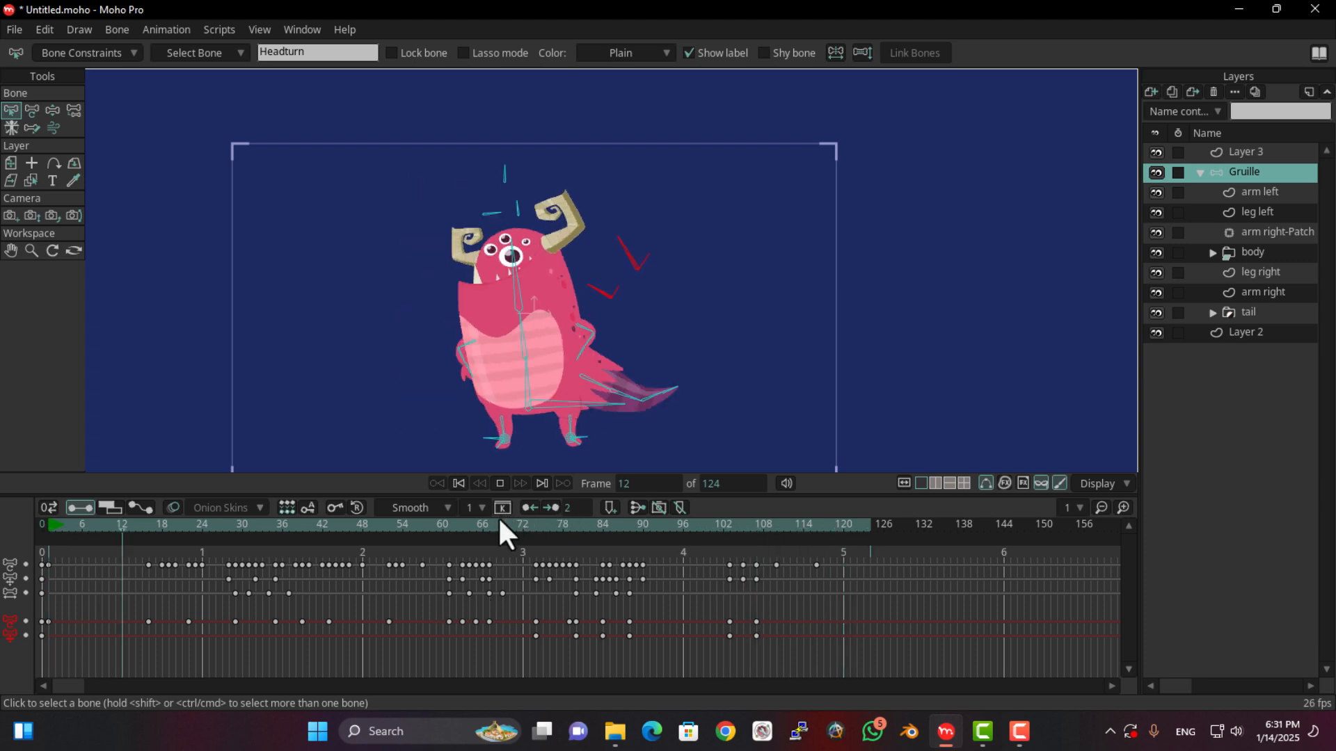
pyautogui.click(36, 524)
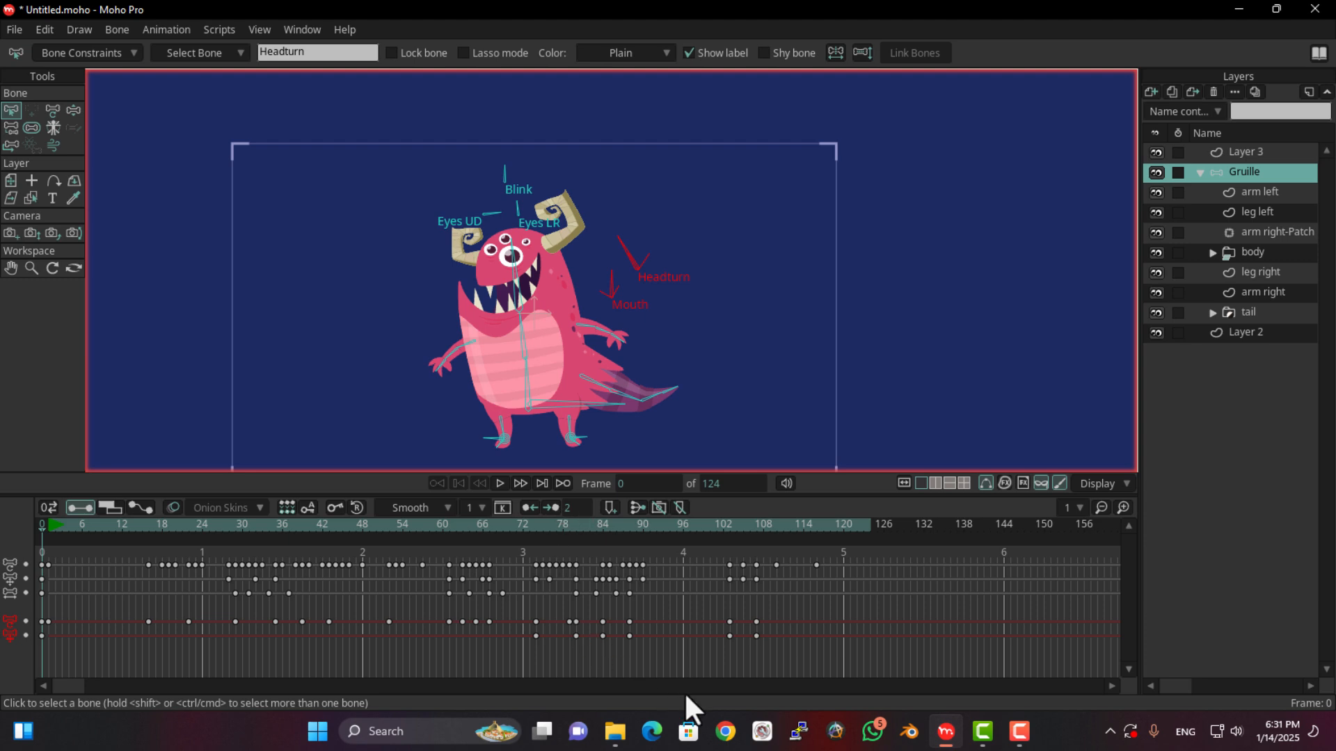
# Preview the four-view layout, return to the single view, and toggle the Fills, Strokes and Labels display options off and back on.
pyautogui.click(963, 484)
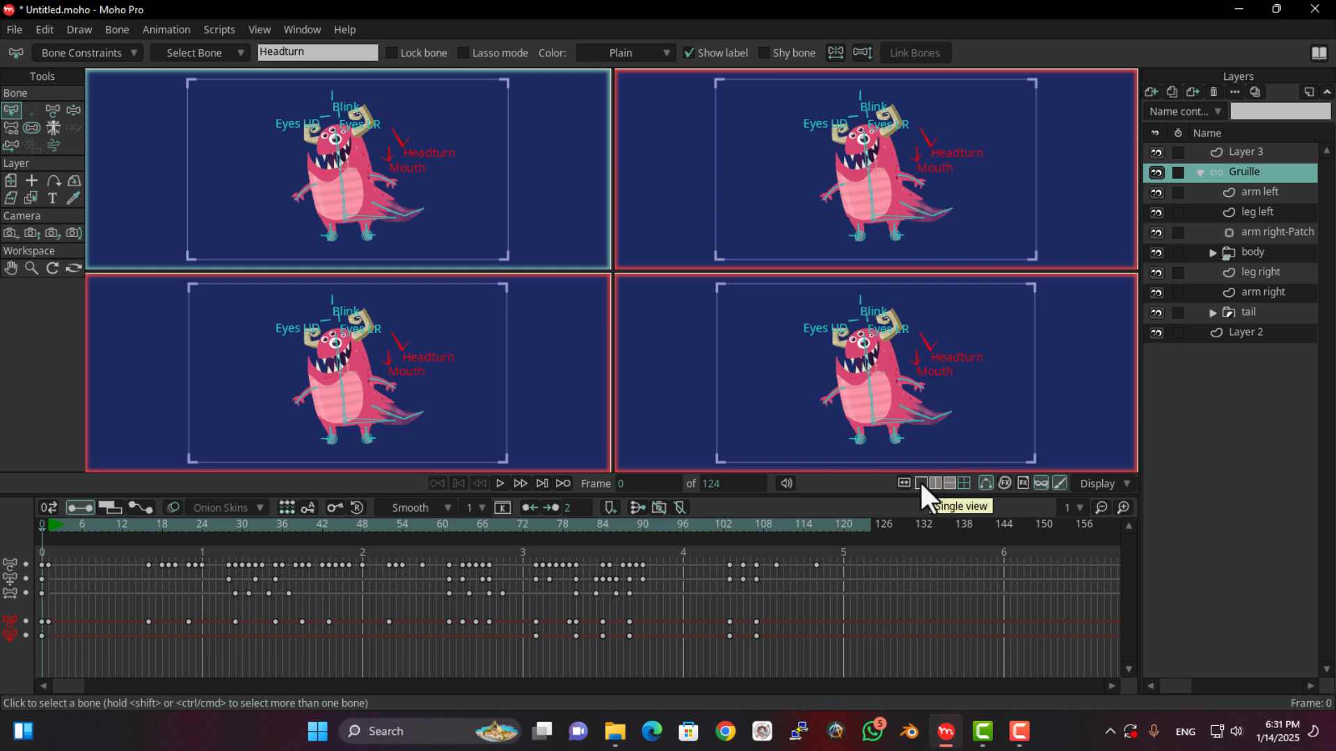
pyautogui.click(922, 484)
pyautogui.click(1106, 485)
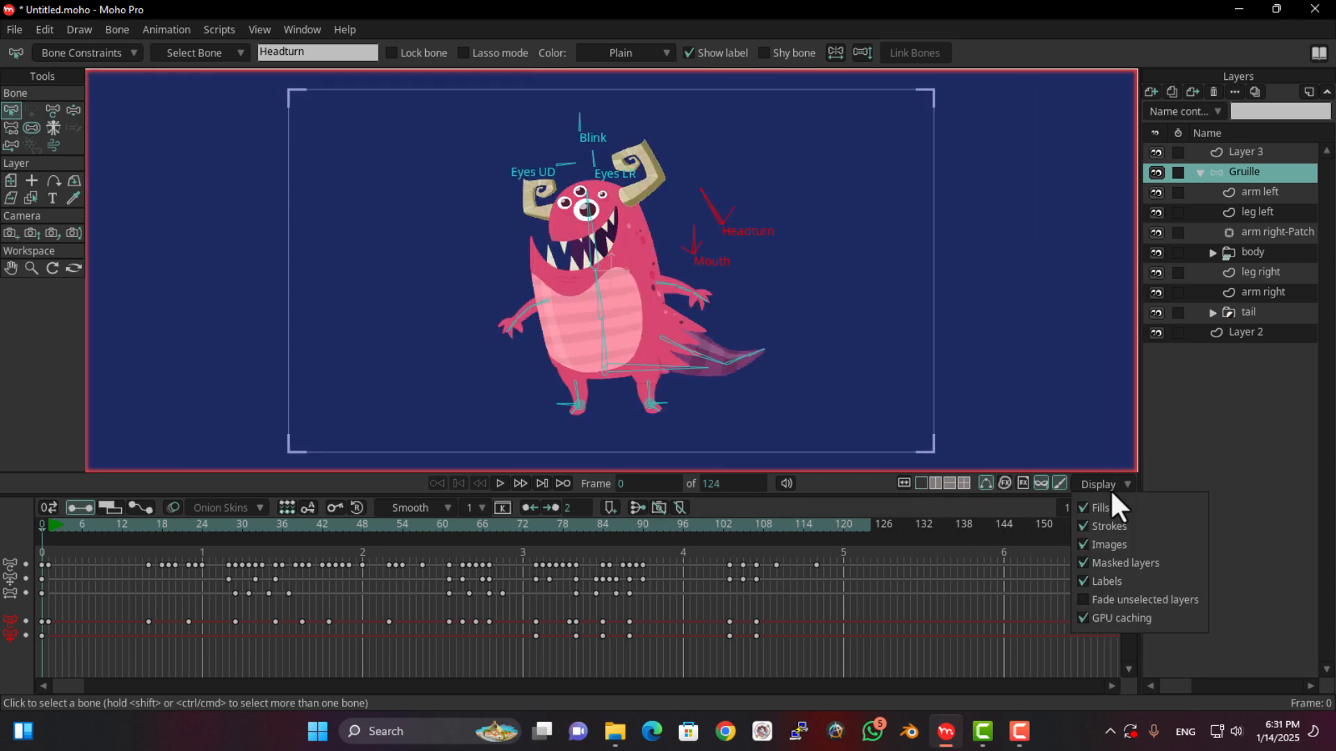
pyautogui.click(1086, 508)
pyautogui.click(1085, 508)
pyautogui.click(1082, 526)
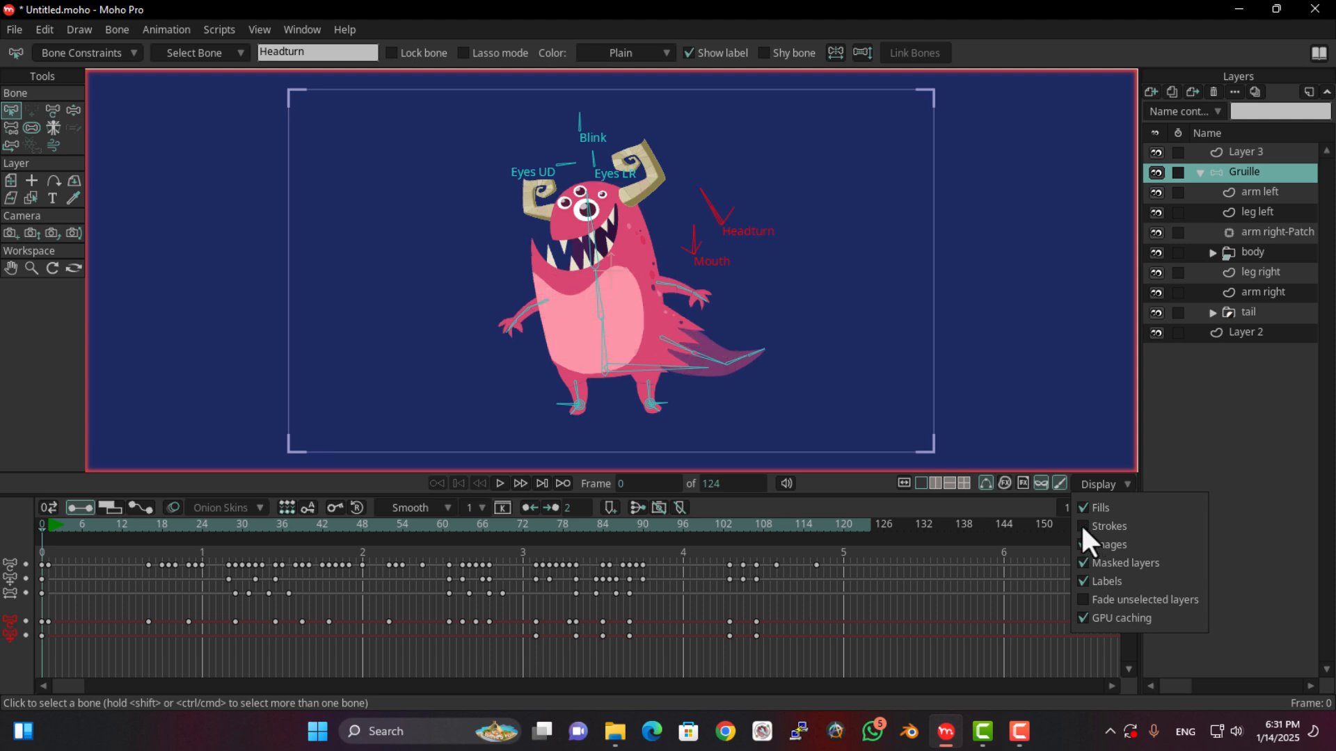
pyautogui.click(1082, 526)
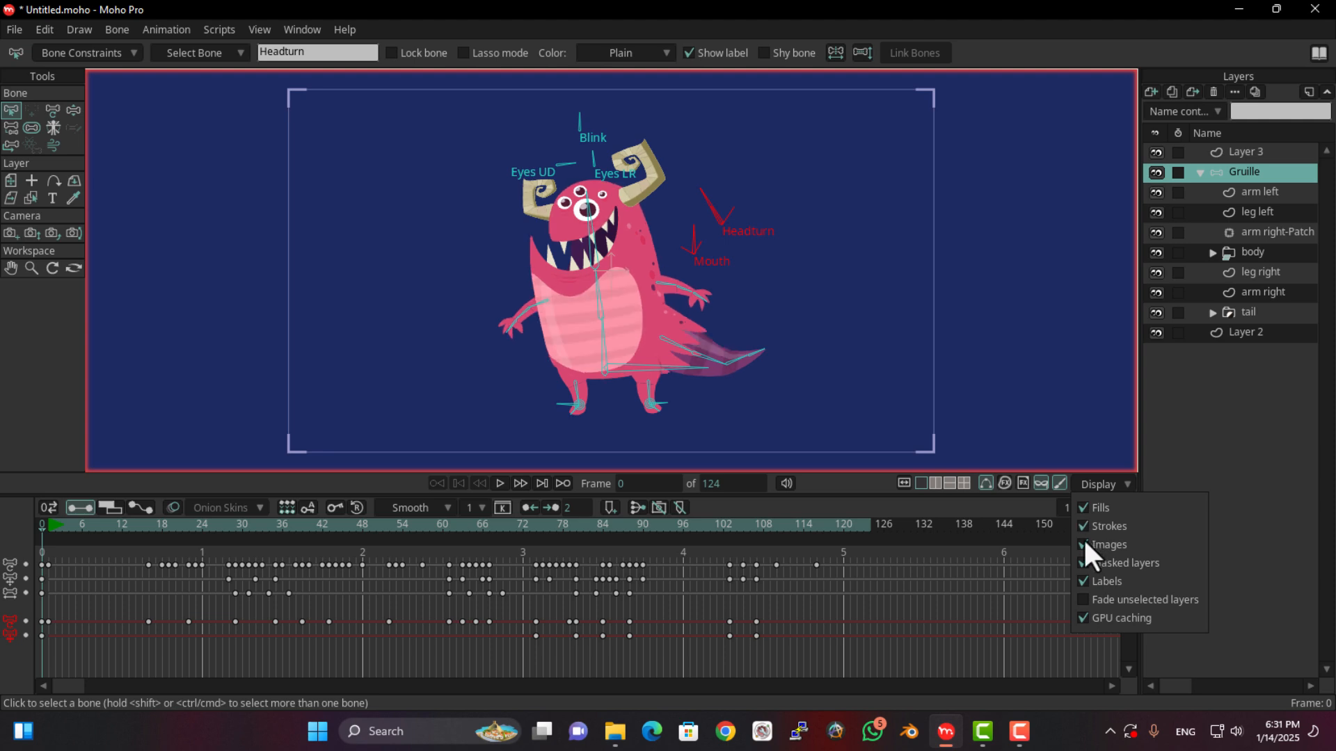
pyautogui.click(1083, 582)
pyautogui.click(1083, 582)
pyautogui.click(1095, 477)
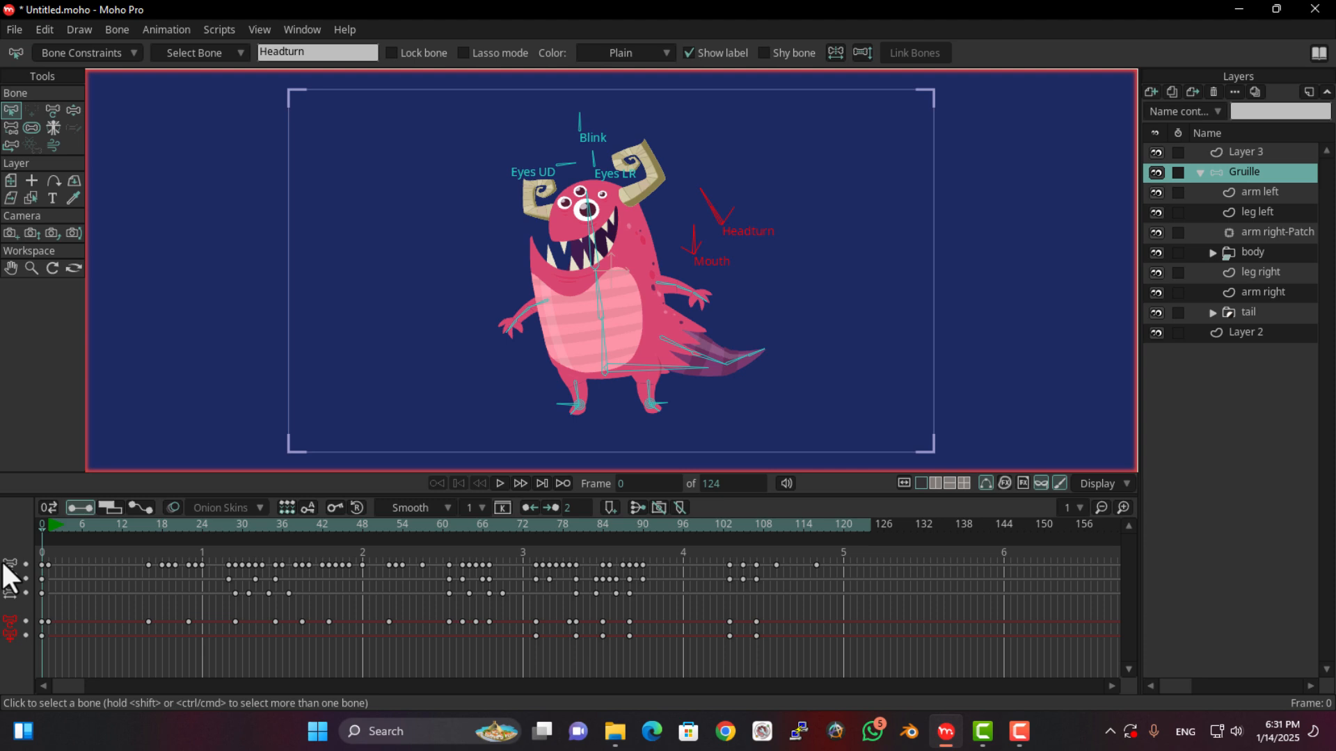
pyautogui.press('F10')
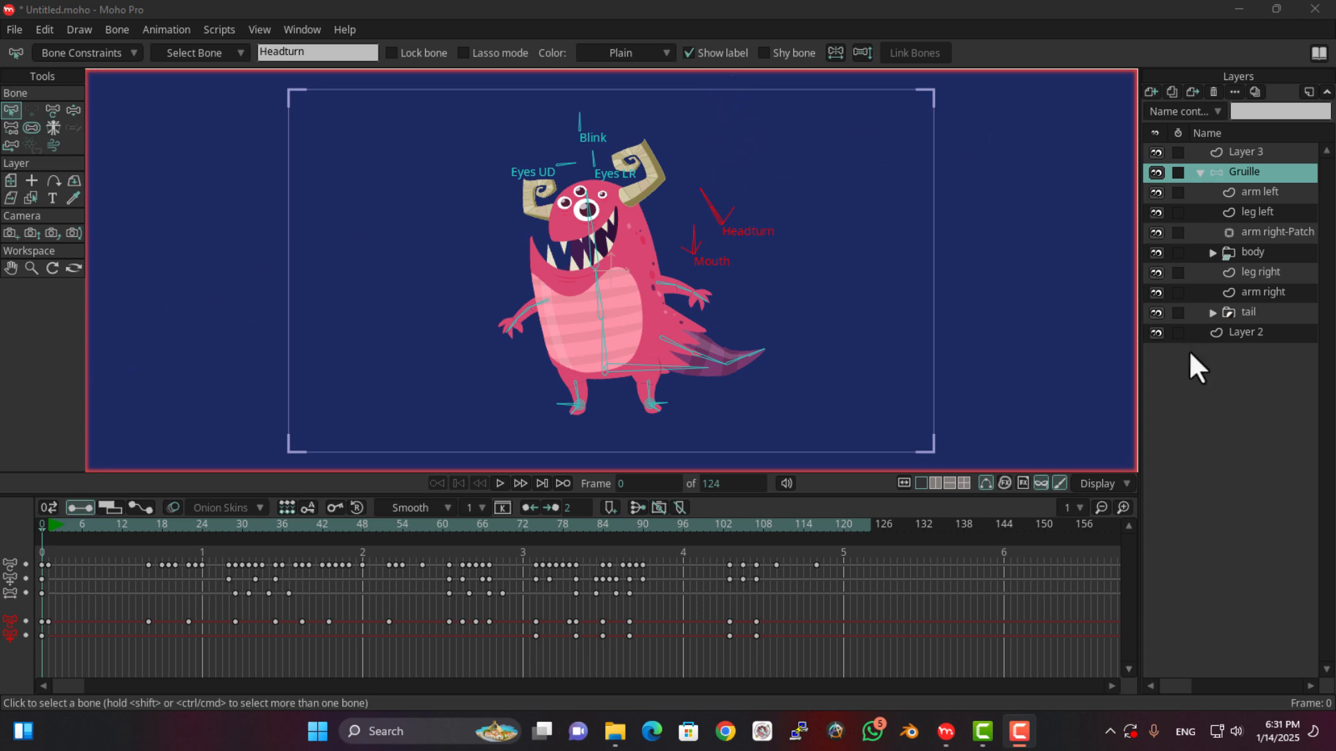
# Open the Library and preview the 3D prop assets, including the phone booth.
pyautogui.click(1320, 54)
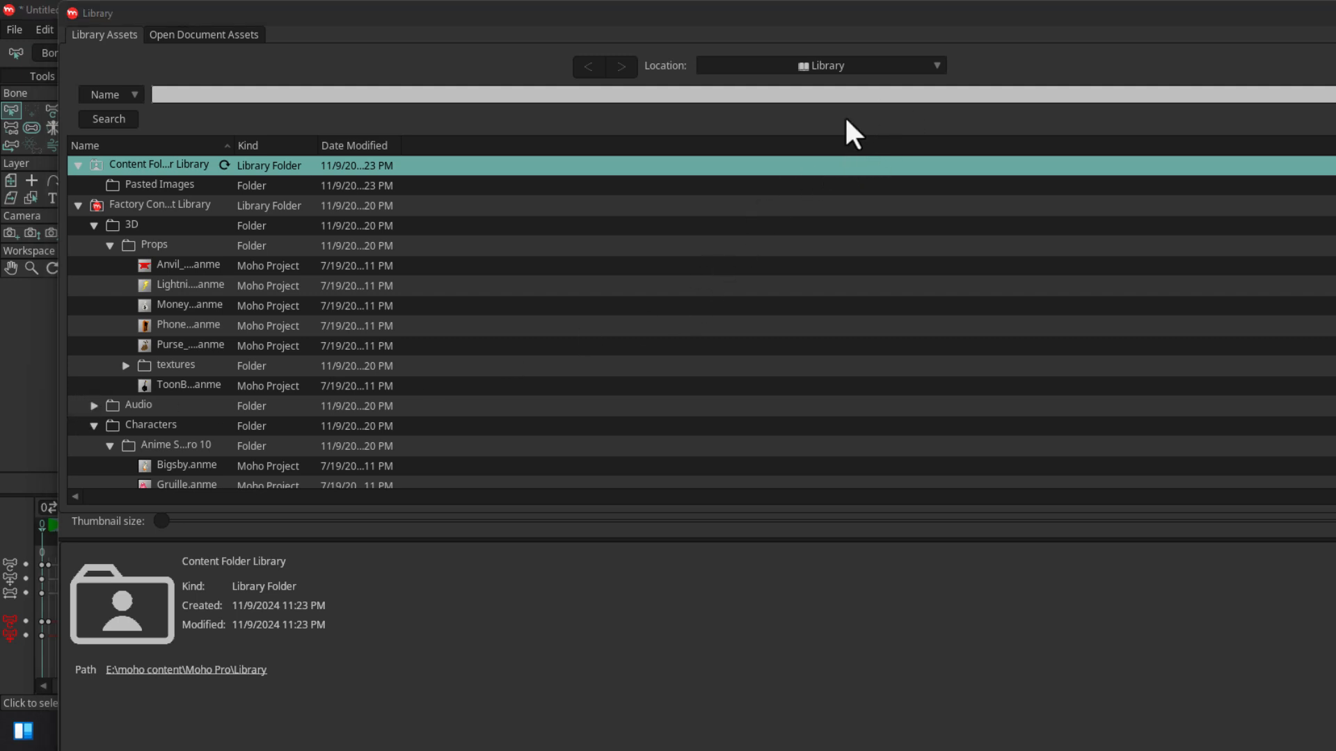
pyautogui.click(151, 311)
pyautogui.click(190, 325)
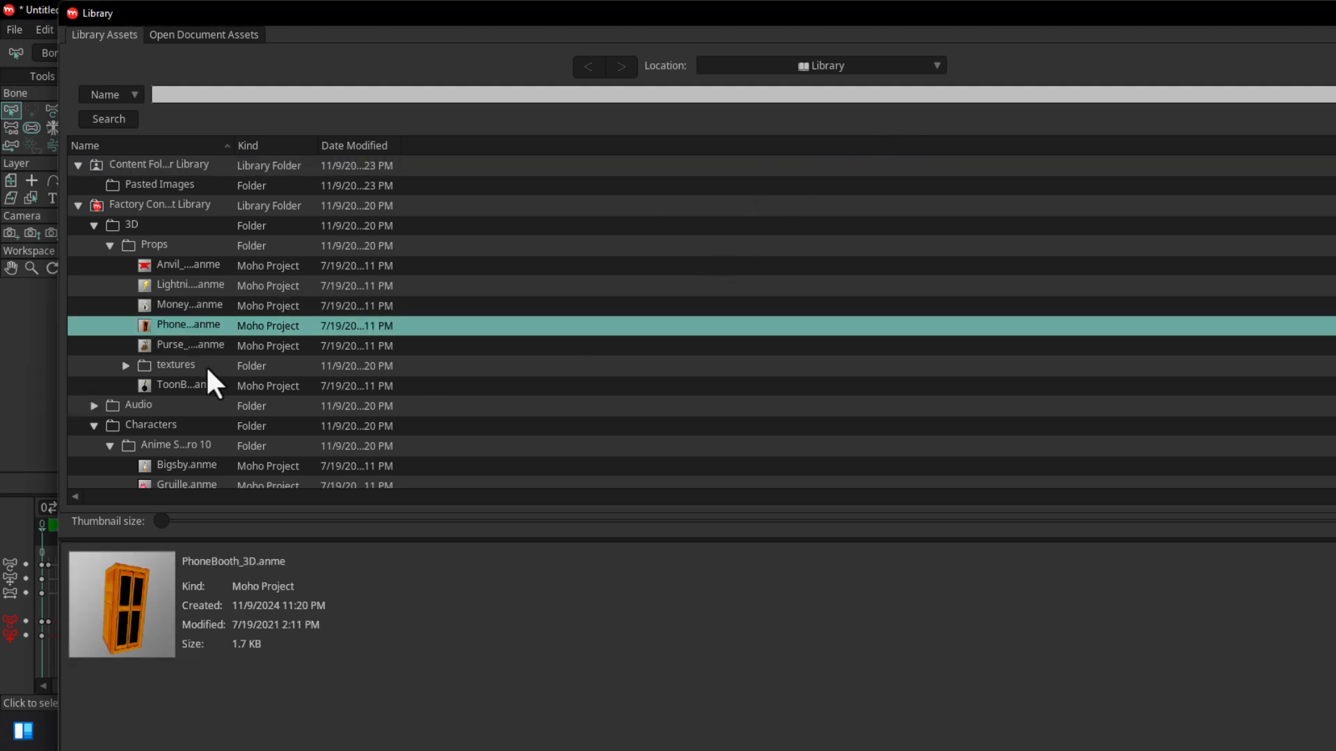
pyautogui.click(206, 366)
# Preview the Gruille, Render, Scarlett Rigs, Trapper and Bigsby character files in the Library's Characters folder.
pyautogui.scroll(-2, 203, 398)
pyautogui.click(185, 386)
pyautogui.click(186, 407)
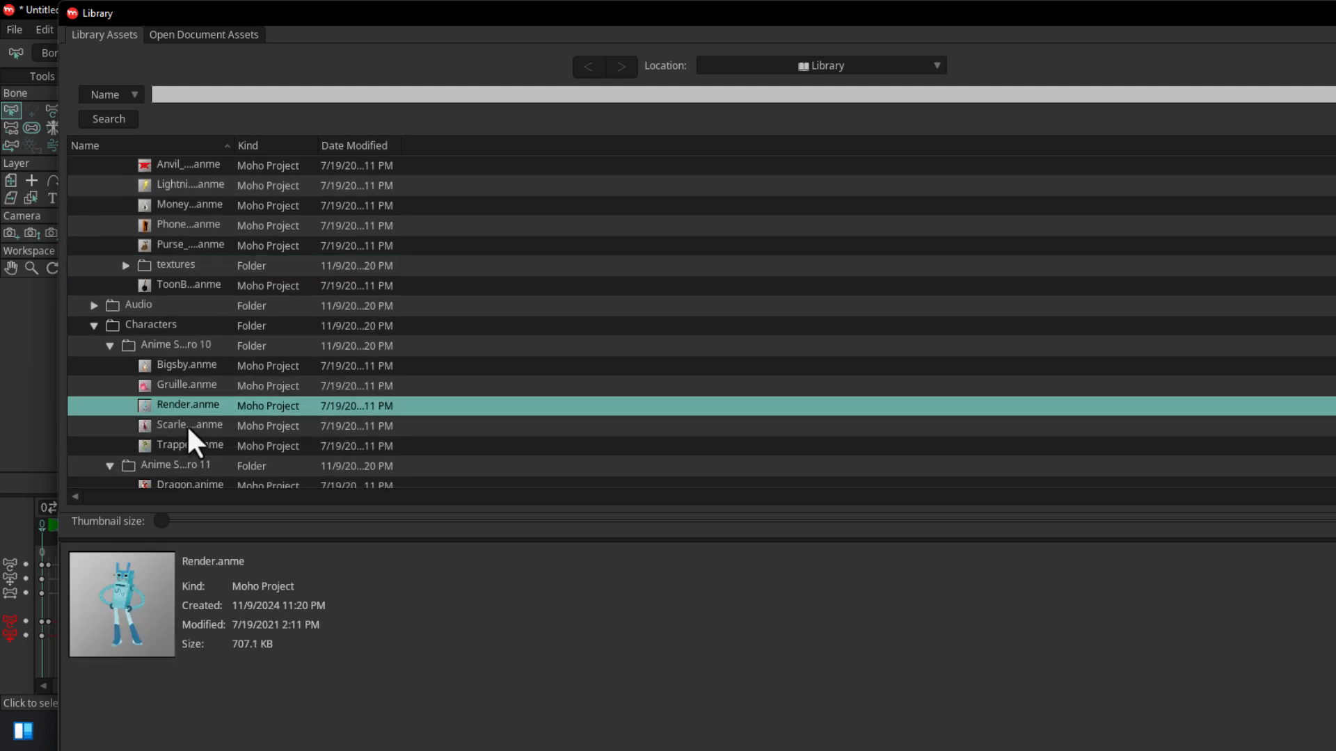
pyautogui.click(187, 426)
pyautogui.click(191, 446)
pyautogui.scroll(-1, 198, 376)
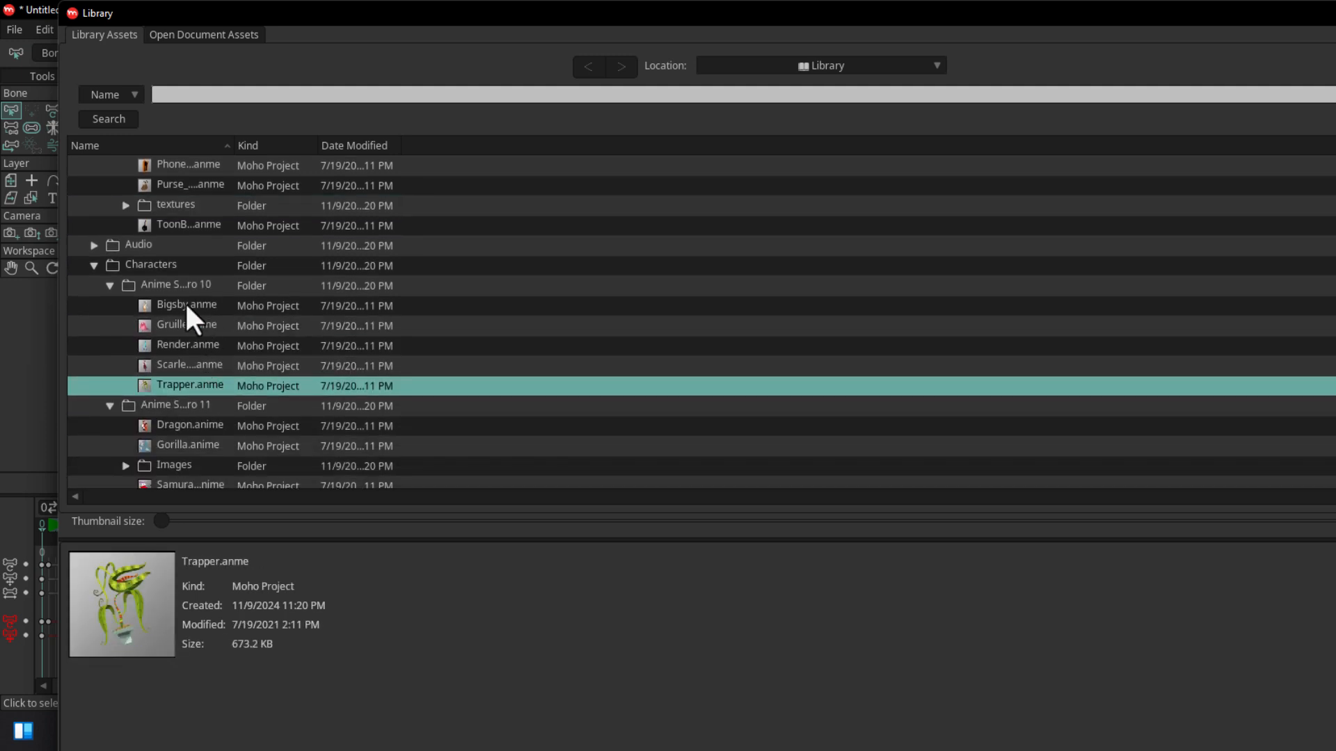
pyautogui.click(187, 306)
pyautogui.moveTo(334, 8); pyautogui.dragTo(435, 39)
pyautogui.click(302, 347)
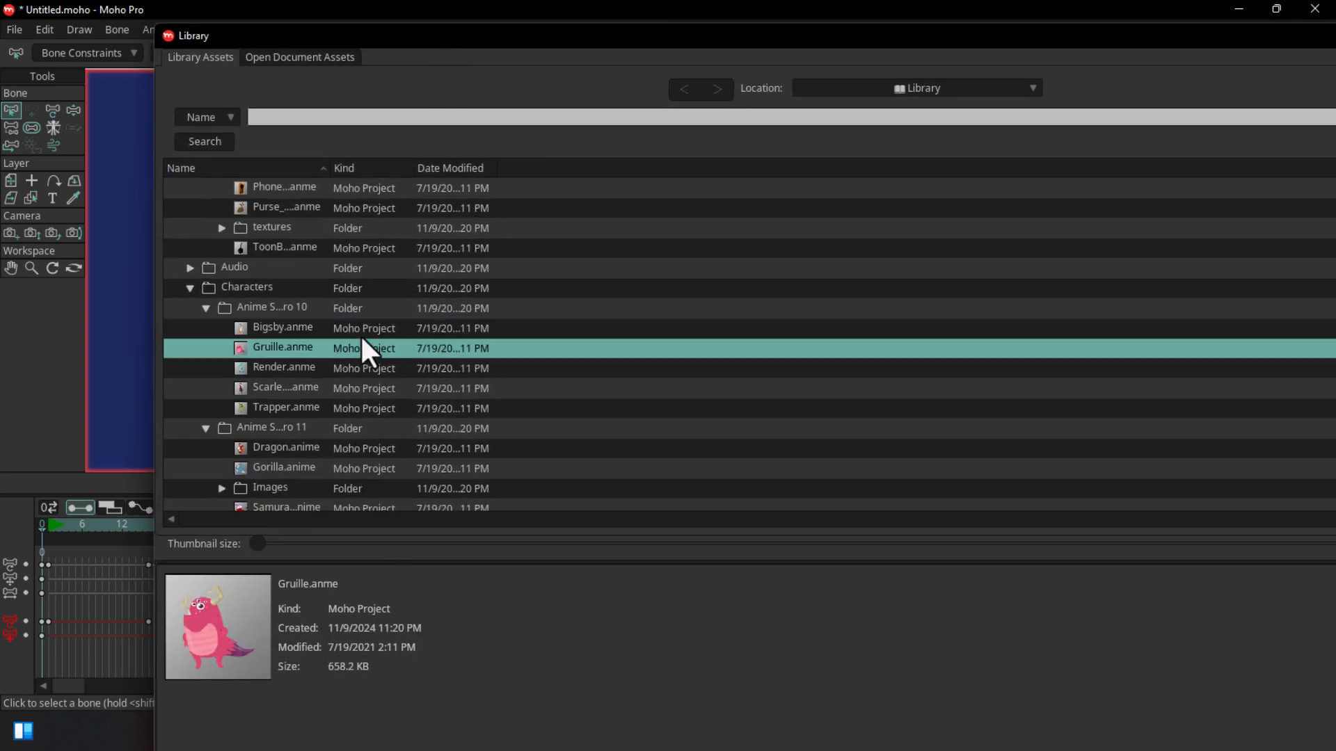
# Preview the Gorilla, Dragon and other newer character files in the Library, then return to Scarlett Rigs and Render.
pyautogui.scroll(-1, 303, 410)
pyautogui.click(291, 389)
pyautogui.click(278, 372)
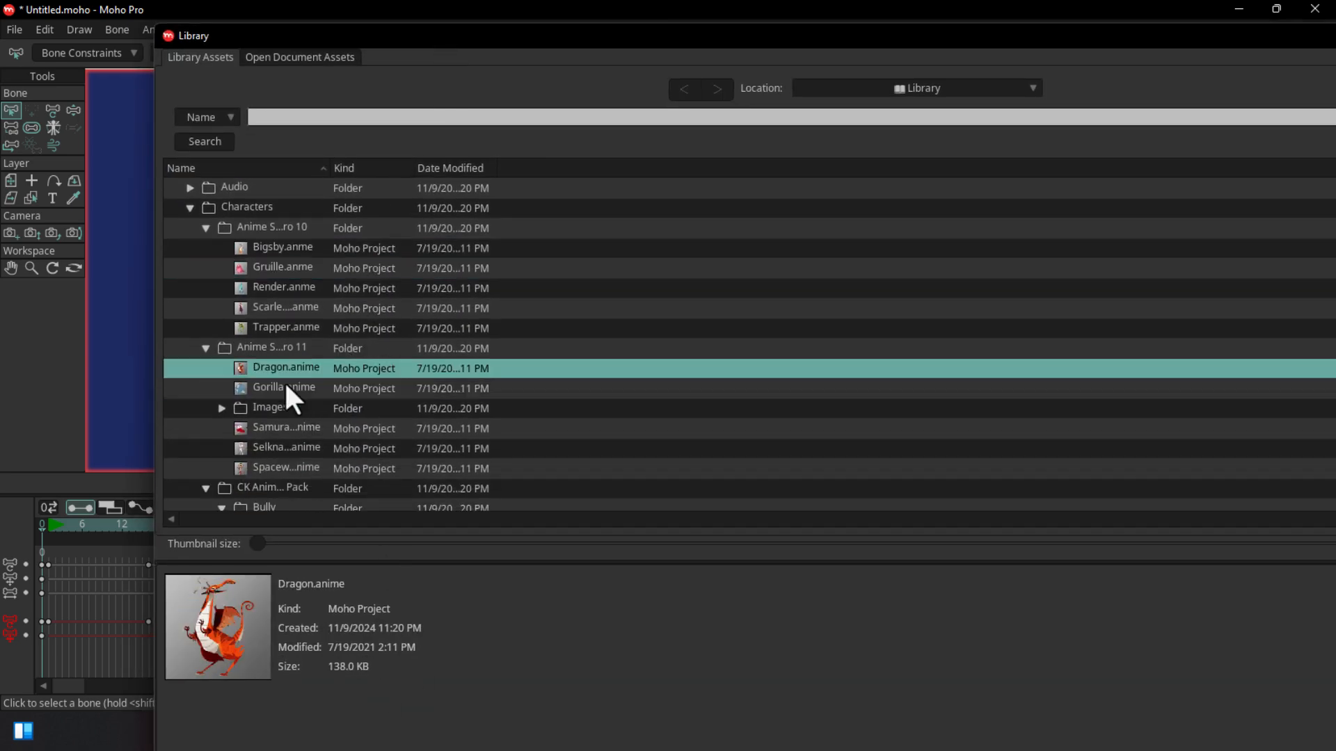
pyautogui.click(299, 467)
pyautogui.click(293, 429)
pyautogui.click(289, 309)
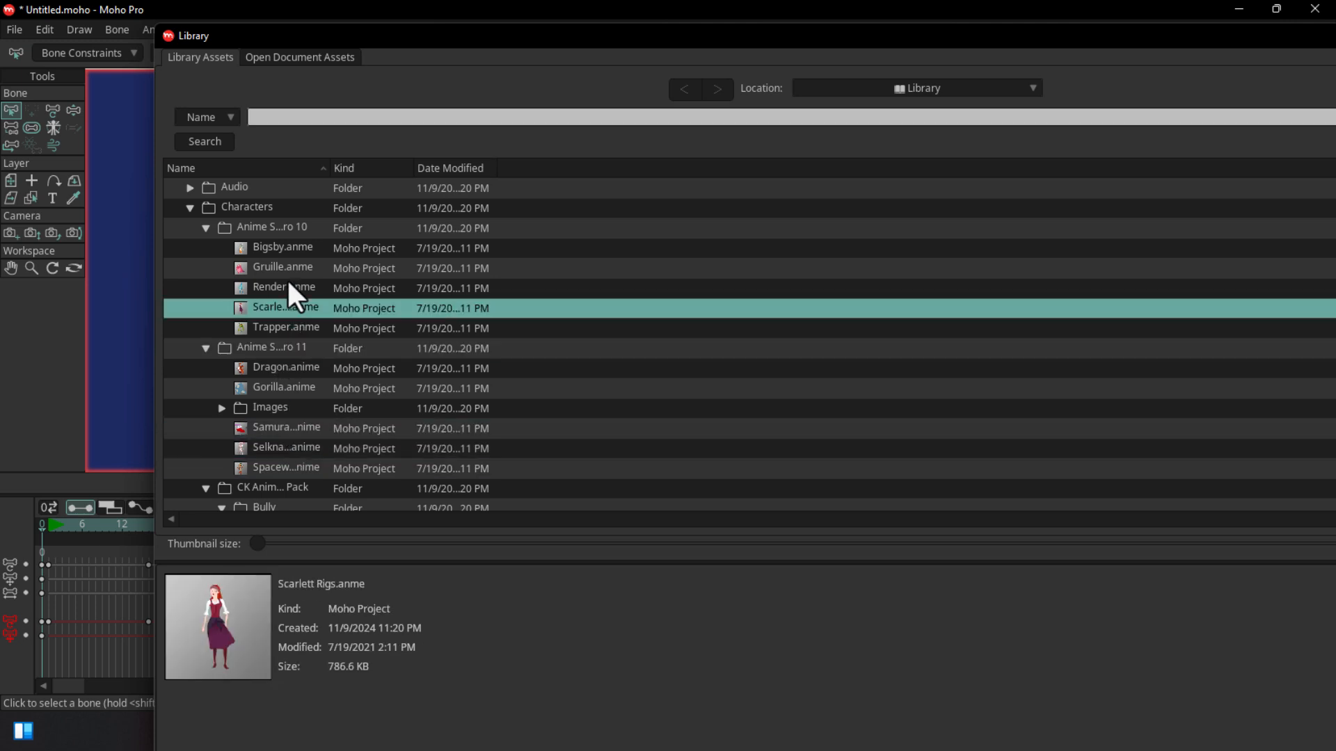
pyautogui.click(288, 288)
# Expand the Chooky character folder and look inside its Images subfolder, then move the Library window down to uncover the canvas.
pyautogui.scroll(-3, 310, 393)
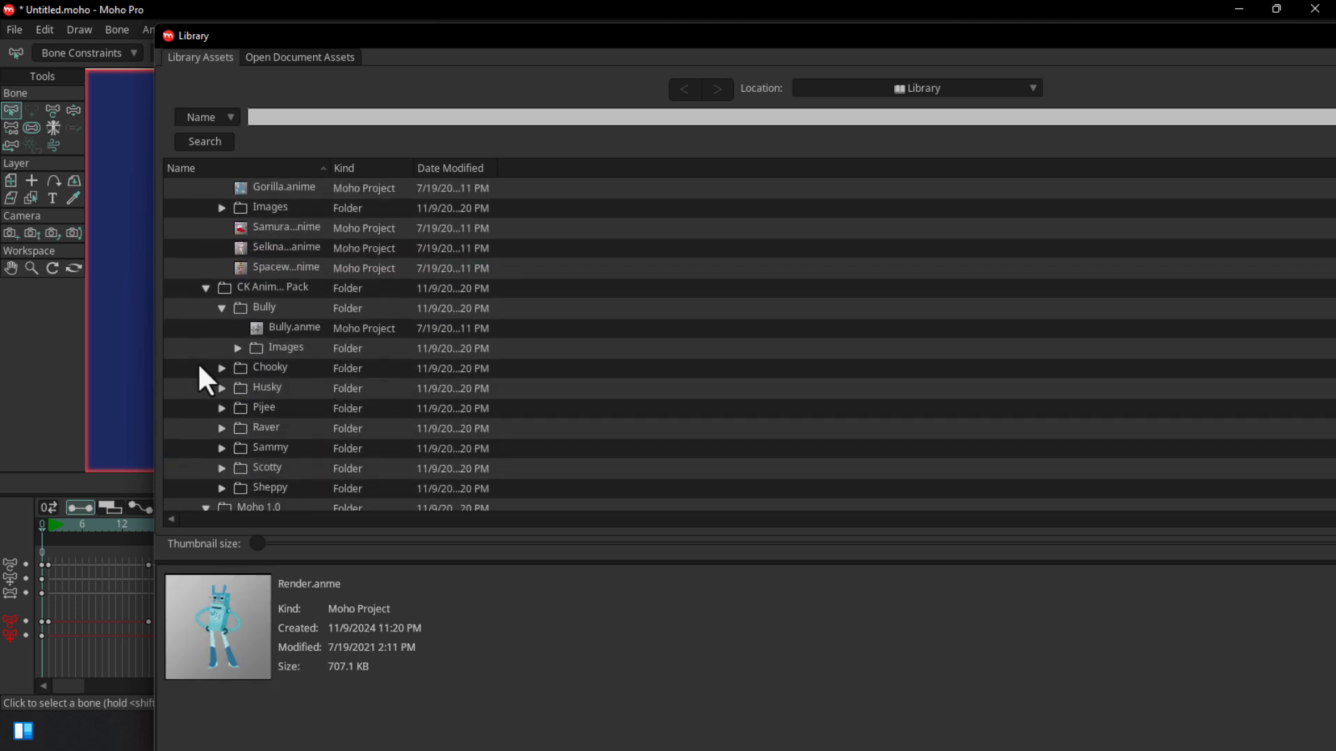
pyautogui.click(221, 369)
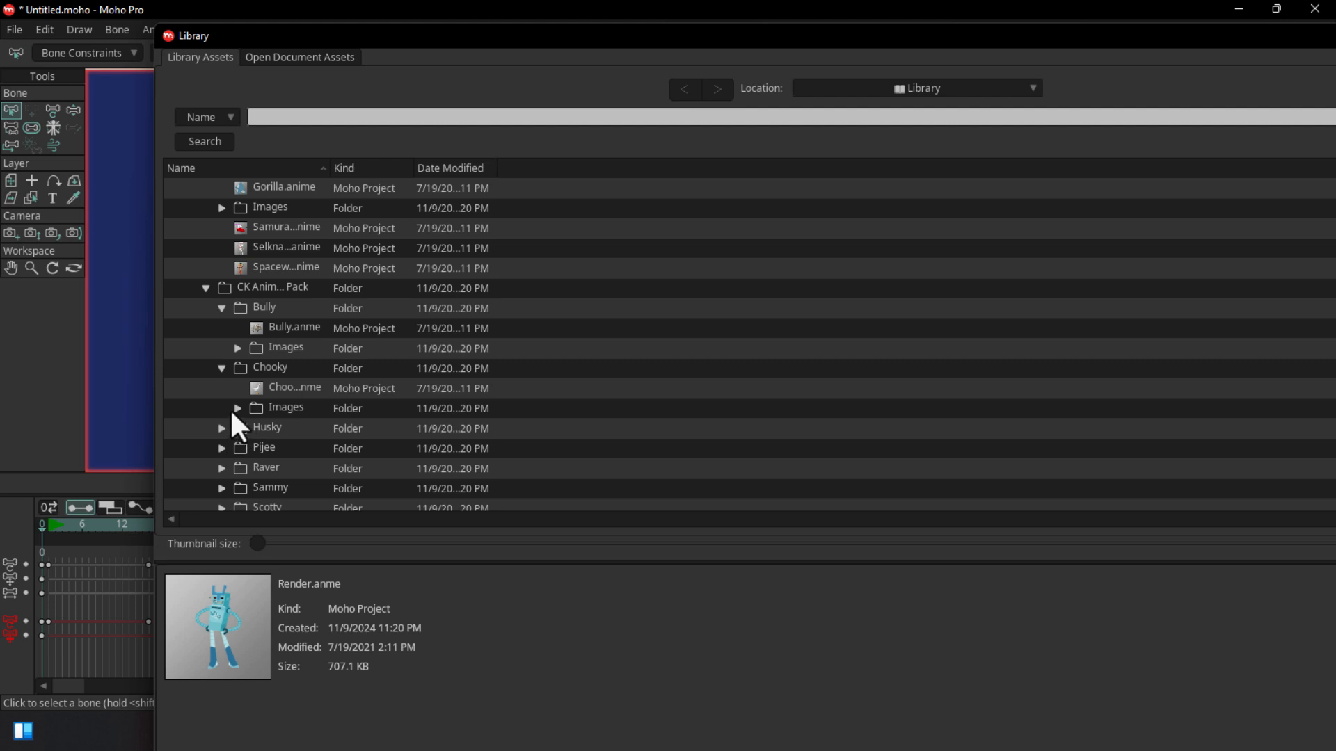
pyautogui.click(237, 409)
pyautogui.click(235, 409)
pyautogui.moveTo(373, 34)
pyautogui.mouseDown()
pyautogui.moveTo(236, 82)
pyautogui.moveTo(423, 15)
pyautogui.moveTo(391, 44)
pyautogui.mouseUp()
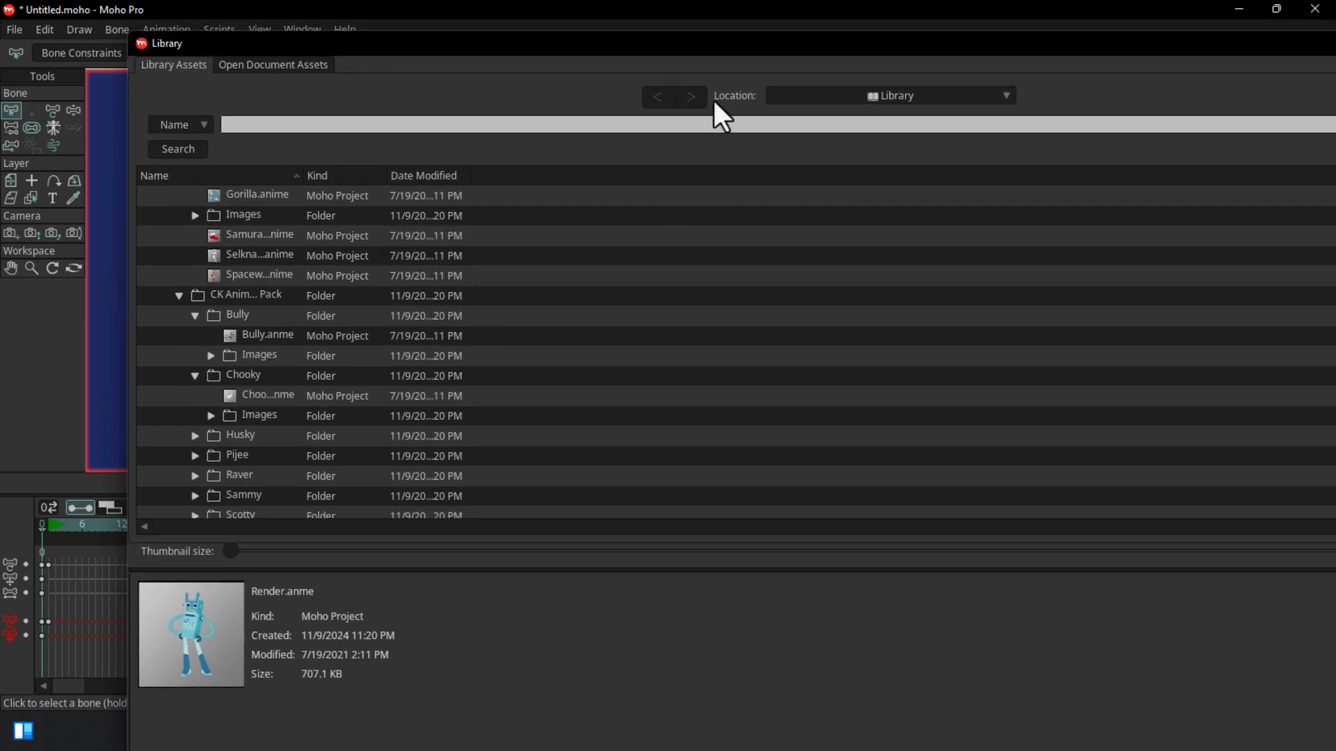
pyautogui.moveTo(723, 43); pyautogui.dragTo(473, 226)
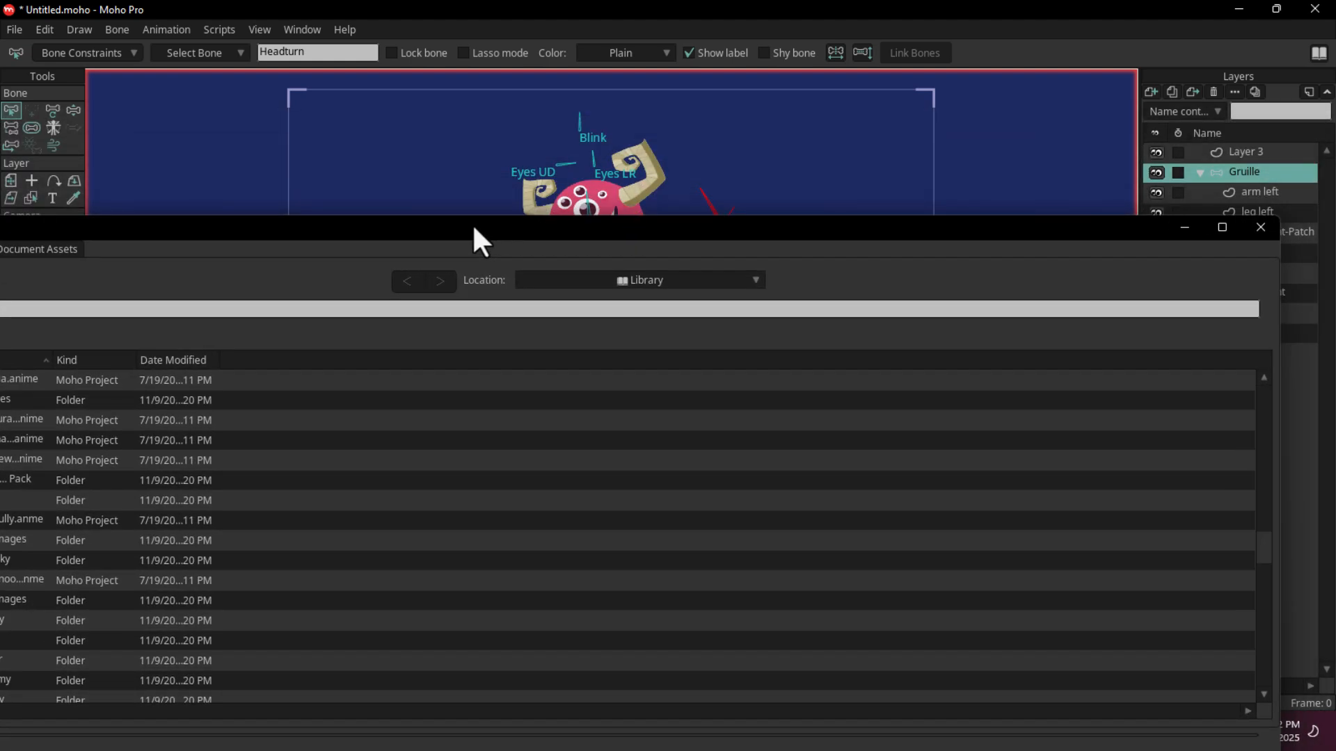